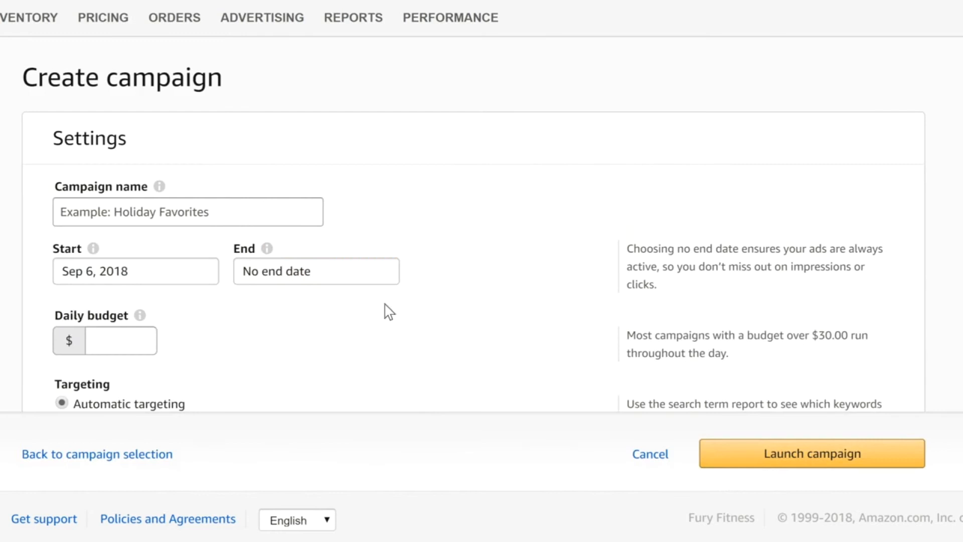
Name the campaign "Product Launch Campaign" and set its daily budget to $30
left_click(293, 210)
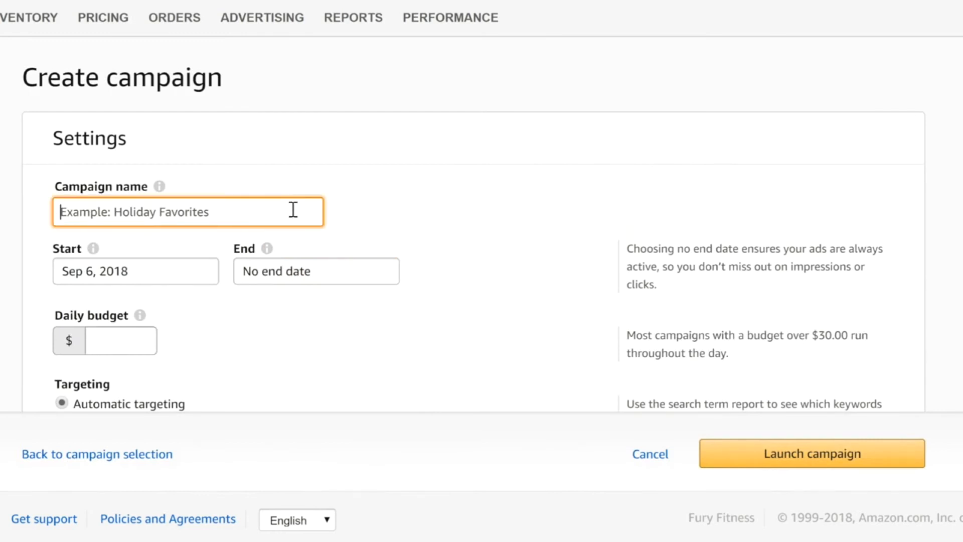
type("Pr")
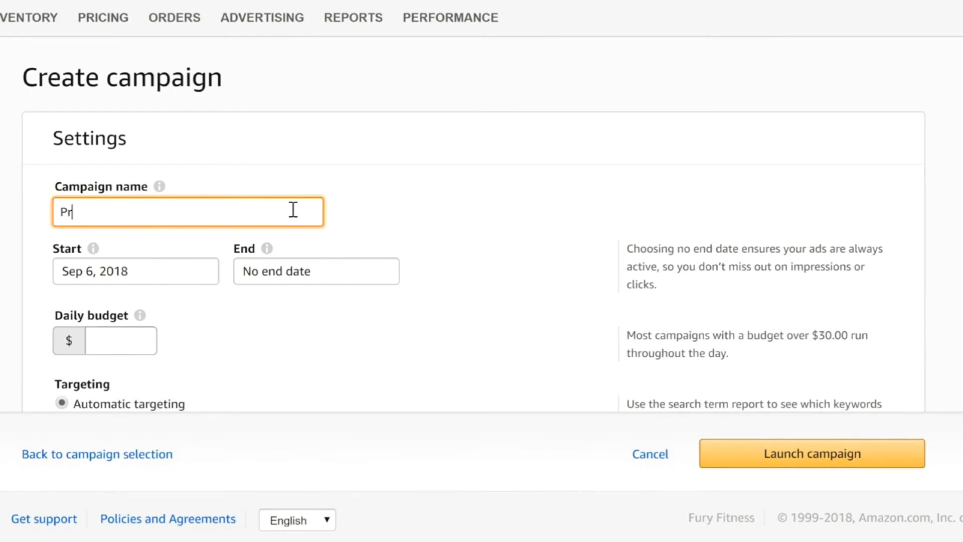
type("oduct Launch Campaign")
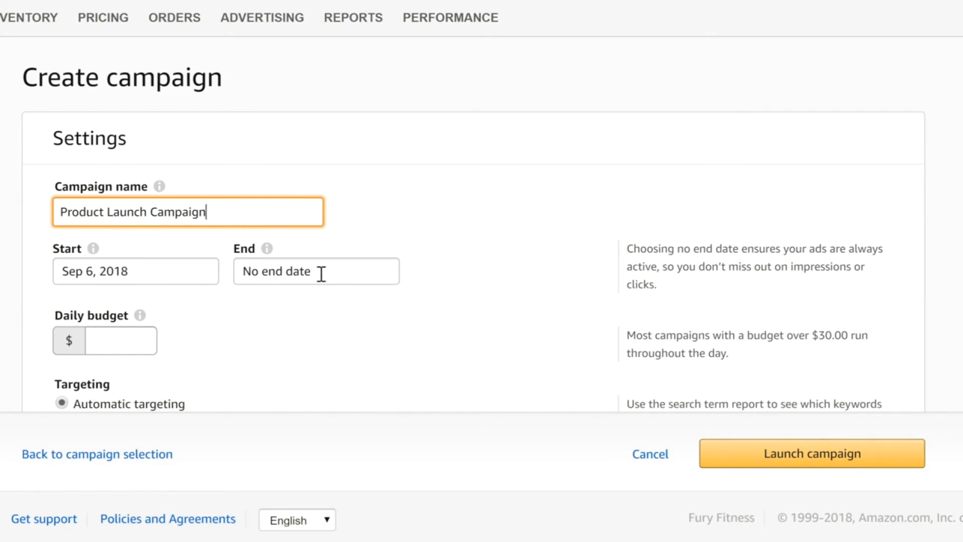
left_click(141, 341)
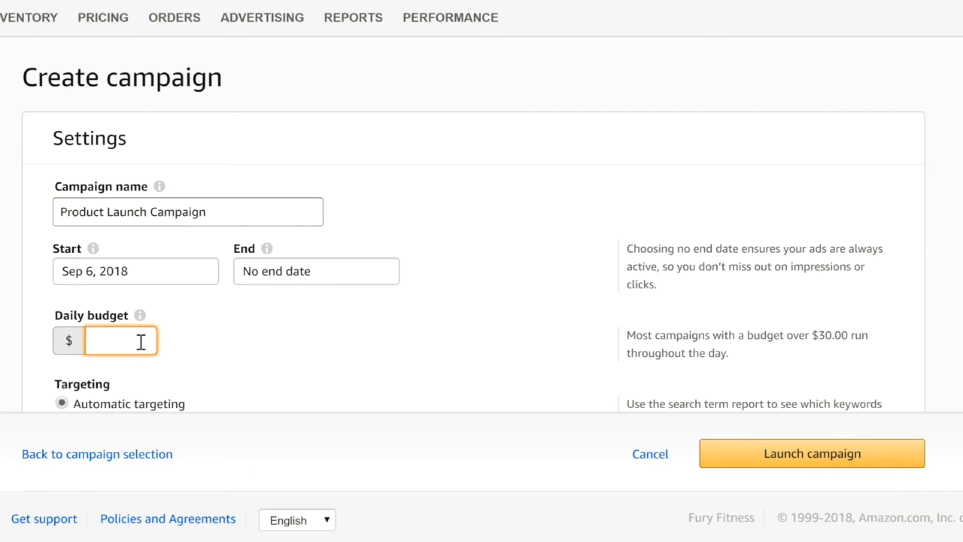
type("30")
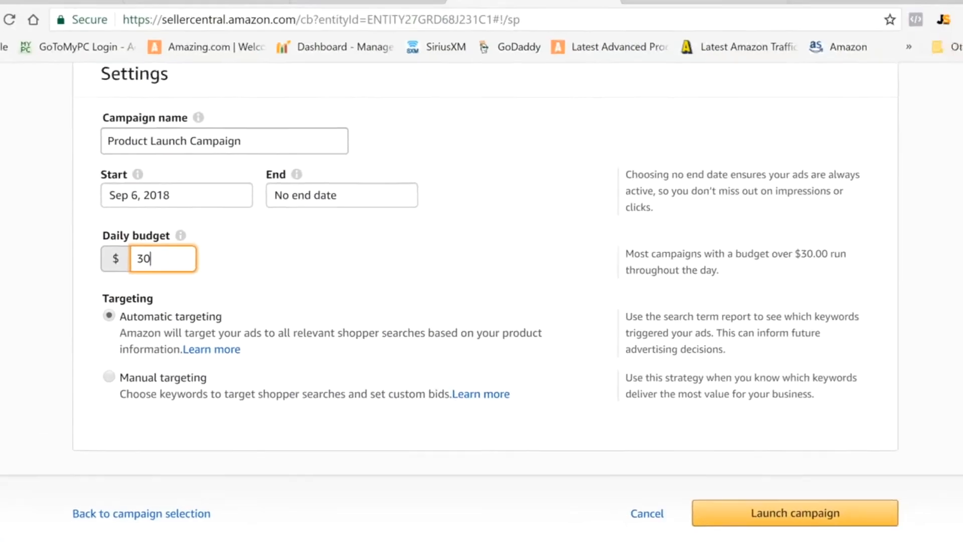
Name the campaign's first ad group "Ad Group 1"
scroll(474, 279, "down", 5)
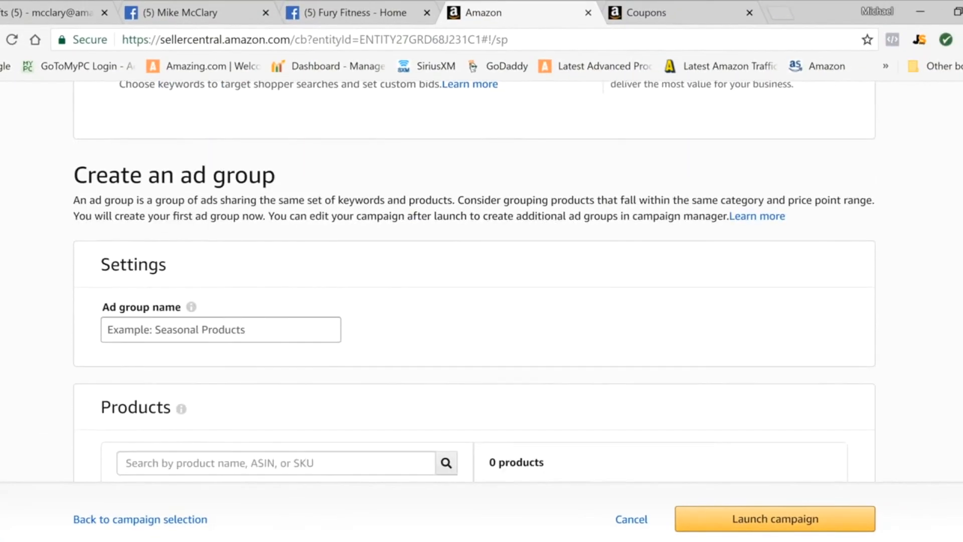
left_click(308, 326)
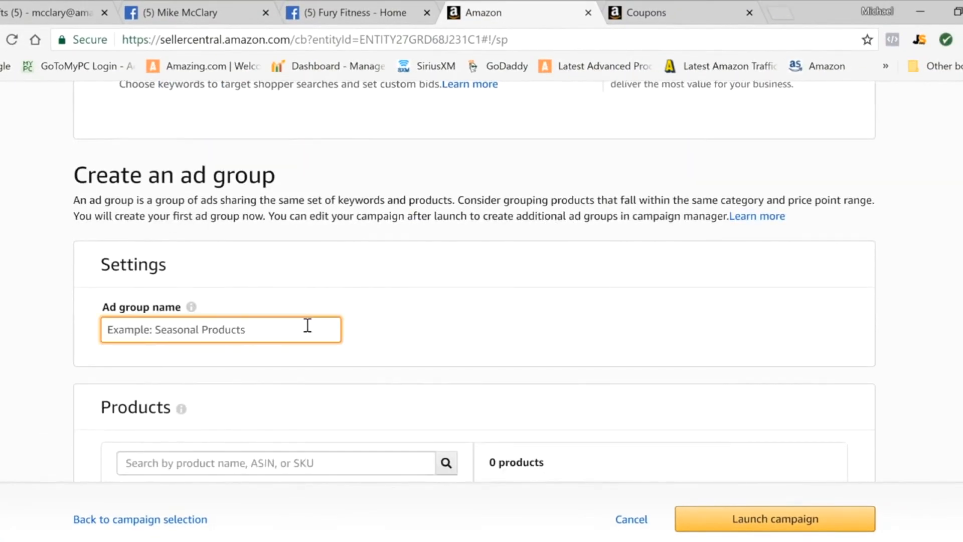
type("Ad Group 1")
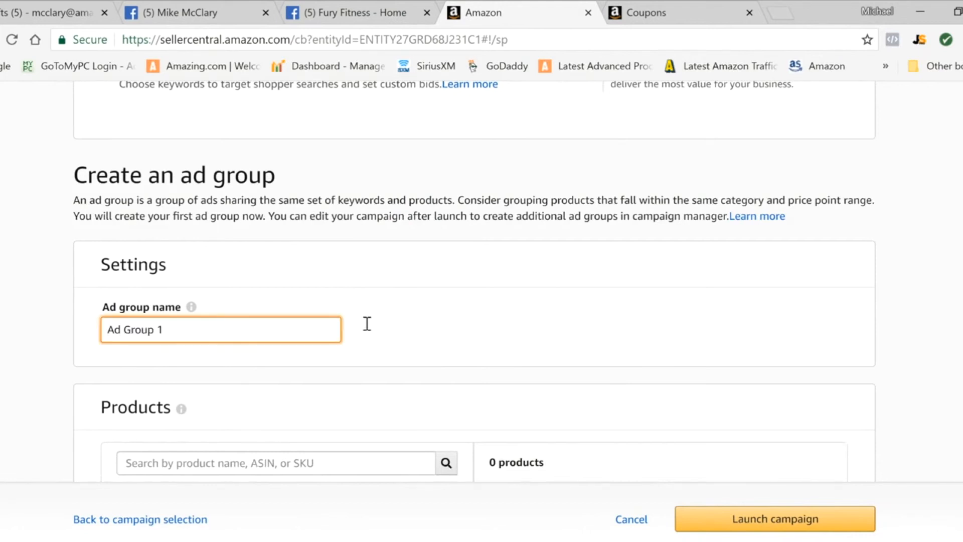
Add the Fury Fitness BALANCE BOARD to the ad group's advertised products
scroll(308, 327, "down", 3)
scroll(308, 326, "down", 1)
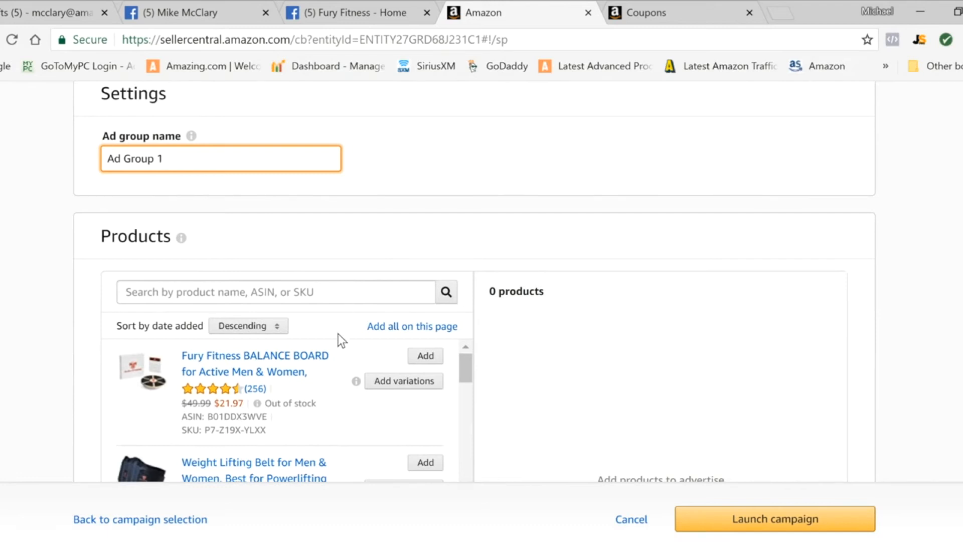
left_click(426, 357)
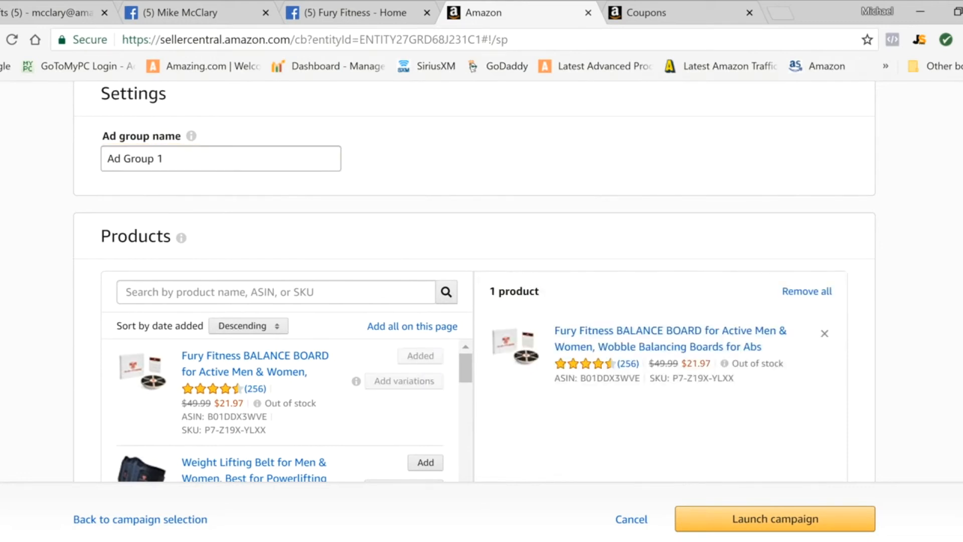
scroll(474, 281, "down", 8)
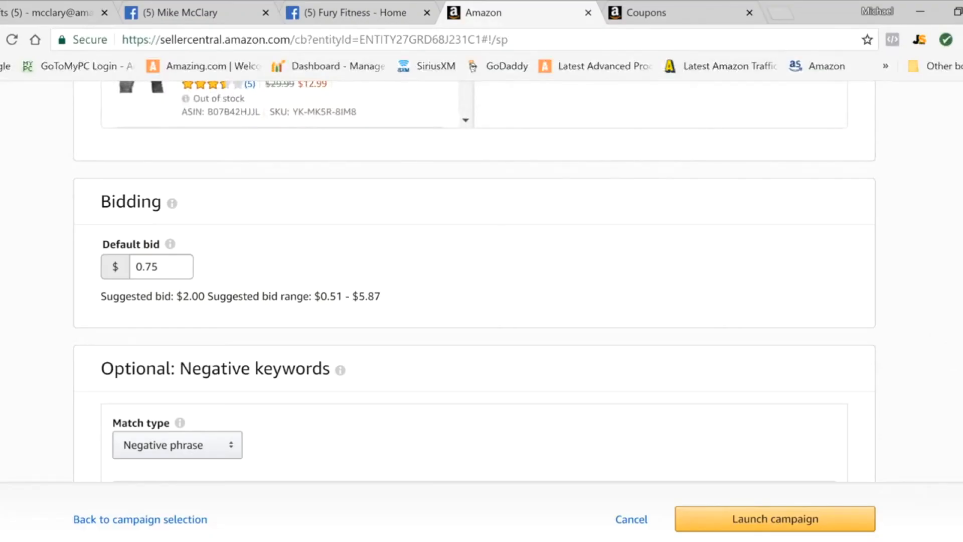
scroll(474, 281, "down", 4)
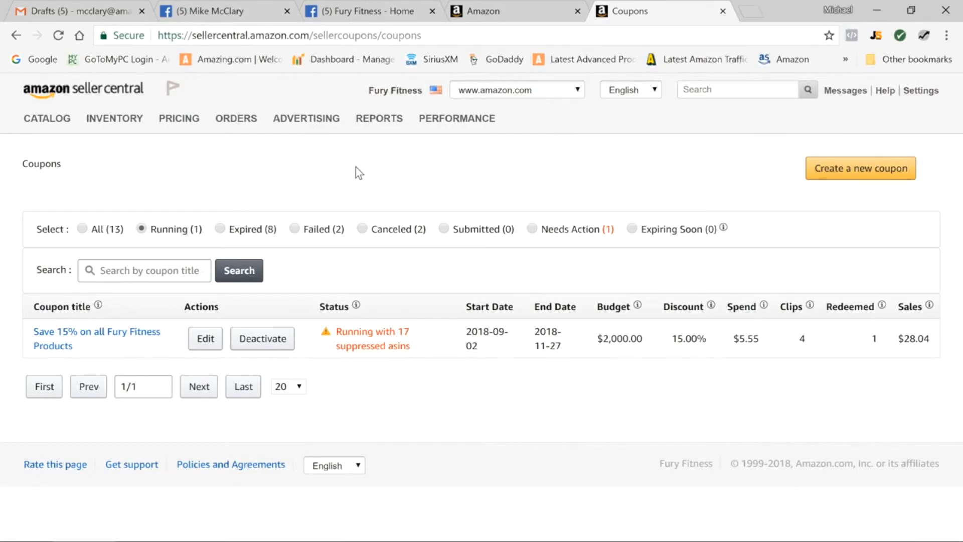
Start a new coupon and add the Fury Fitness BALANCE BOARD to it, found with the keywords "balance board"
left_click(861, 171)
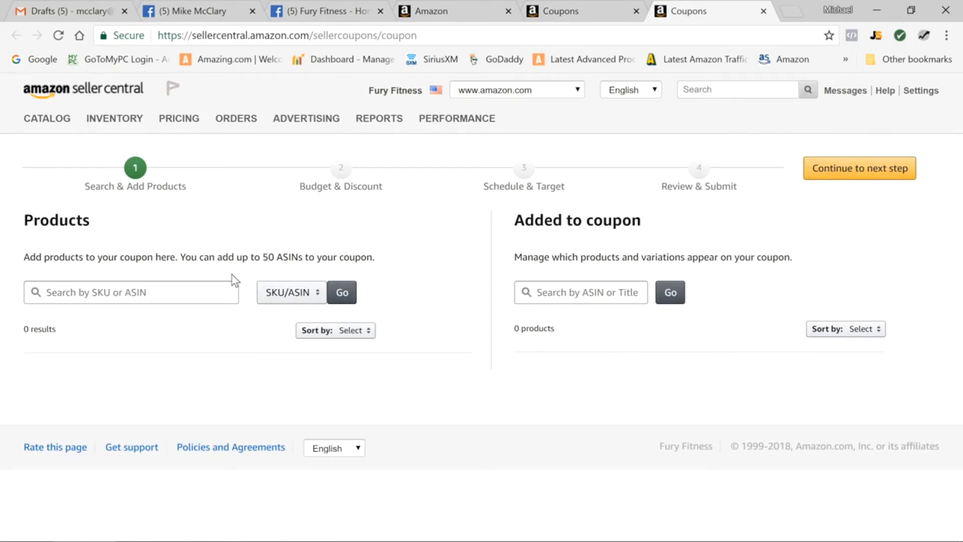
left_click(289, 295)
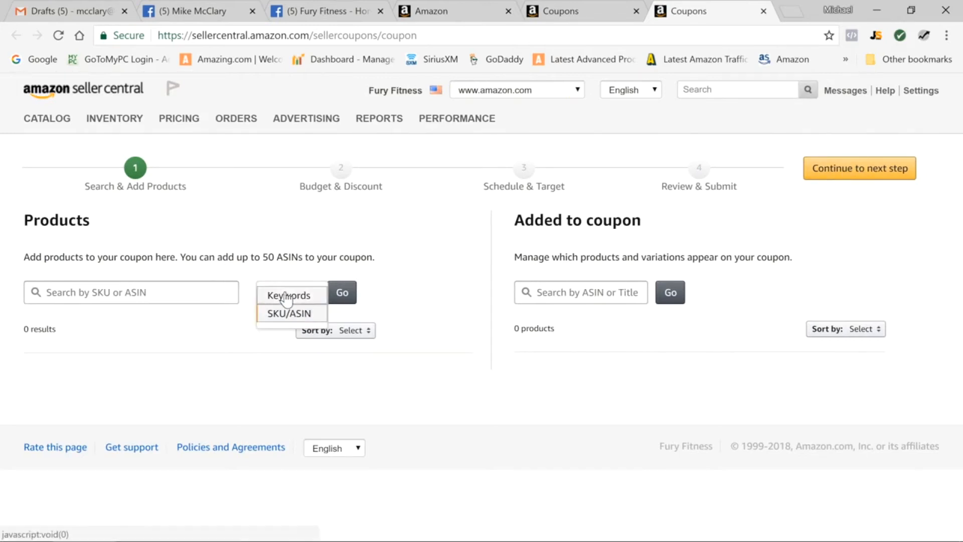
left_click(285, 294)
left_click(177, 285)
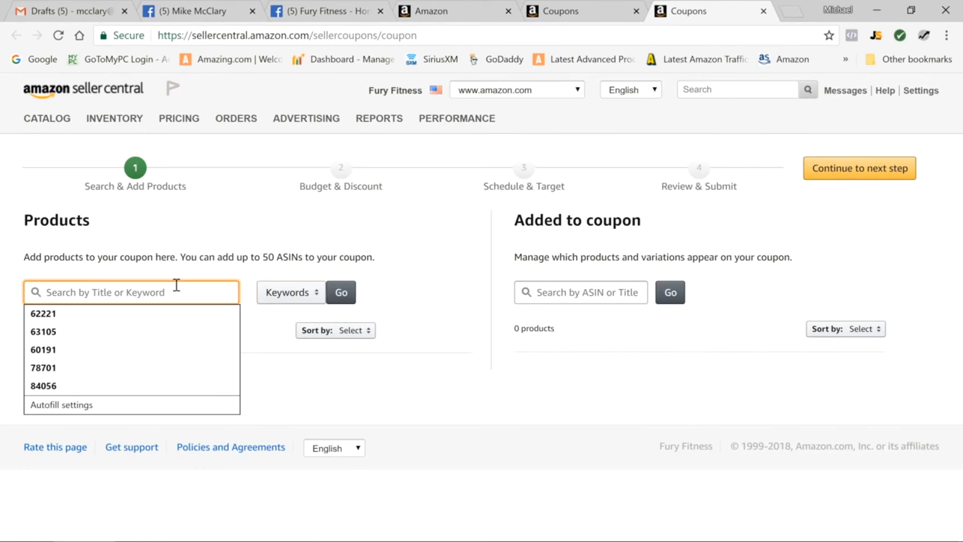
type("balance board")
left_click(344, 293)
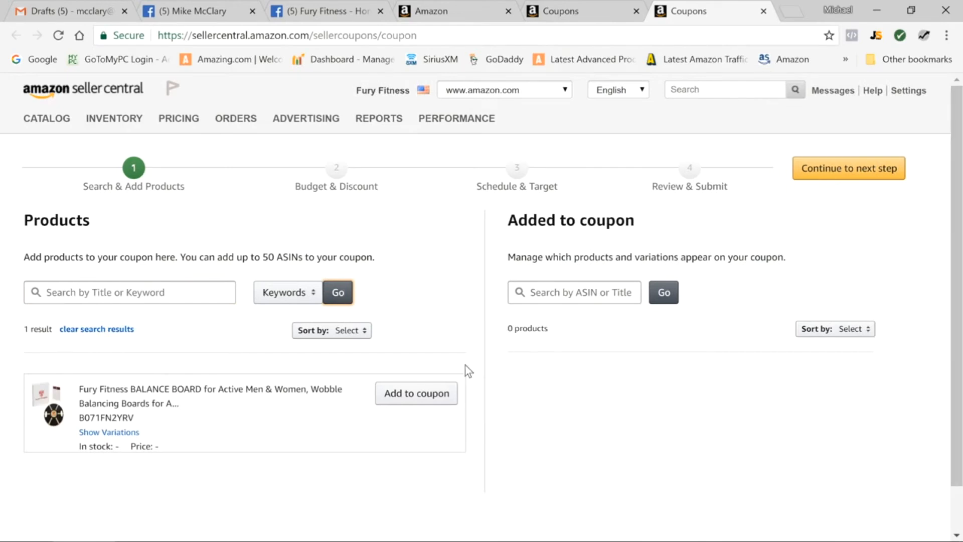
left_click(415, 392)
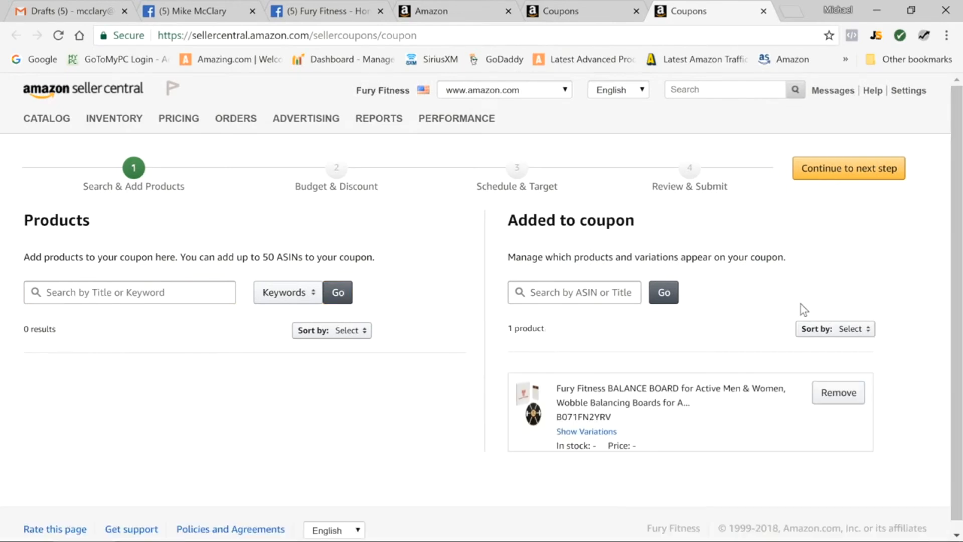
left_click(850, 170)
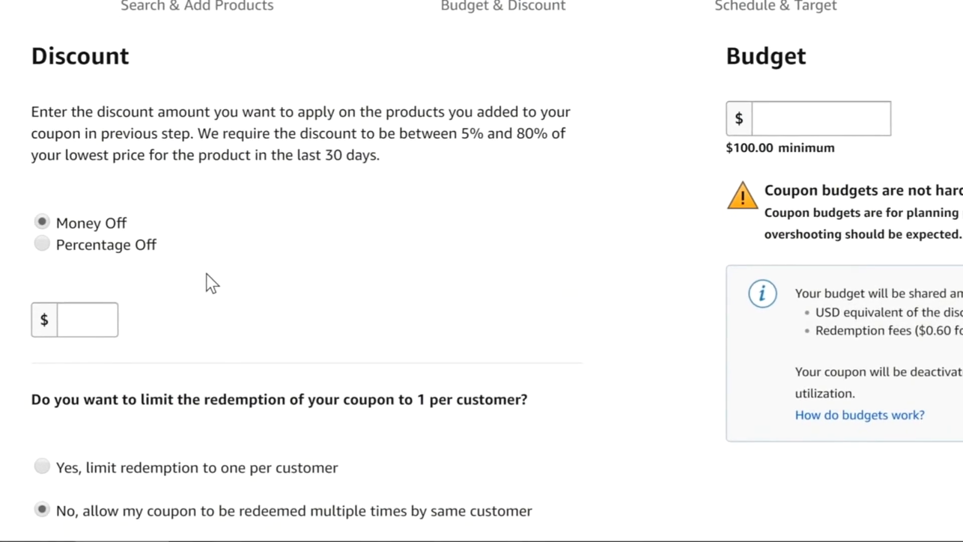
Set the coupon to 50 percent off, limited to one redemption per customer, with a $100.00 budget
left_click(42, 244)
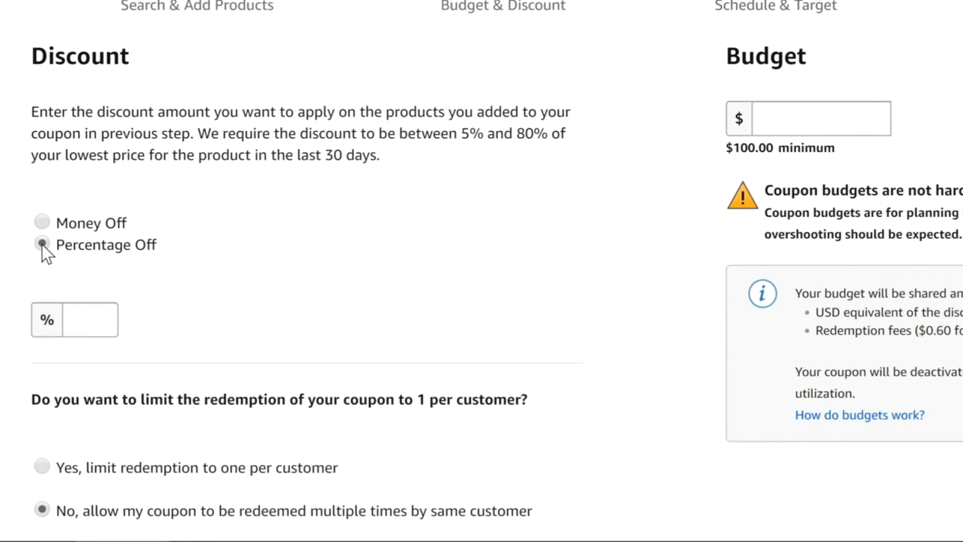
left_click(92, 321)
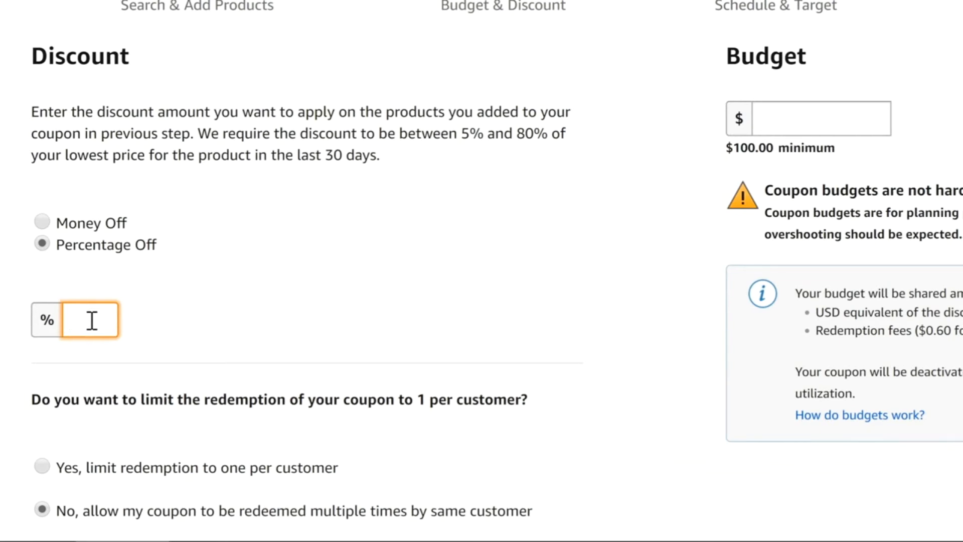
type("50")
left_click(38, 466)
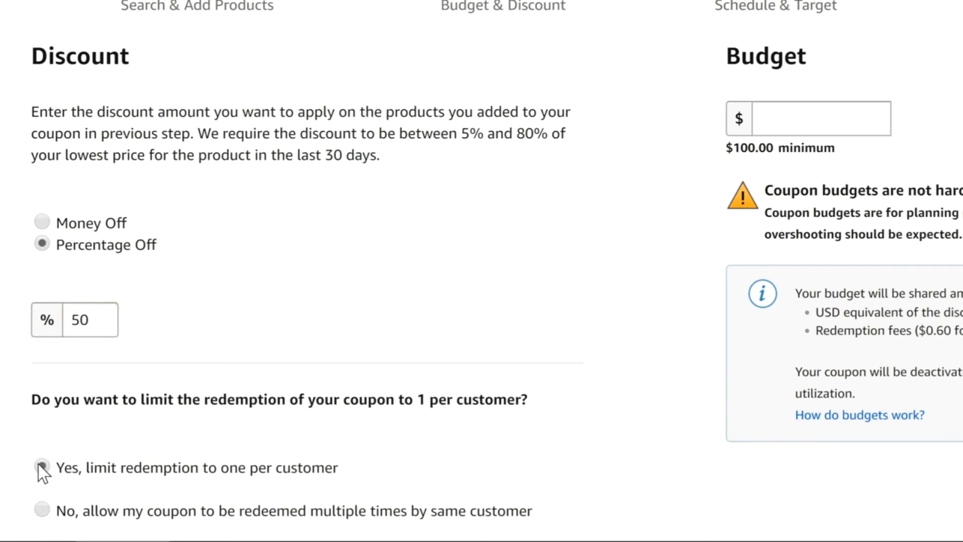
left_click(828, 115)
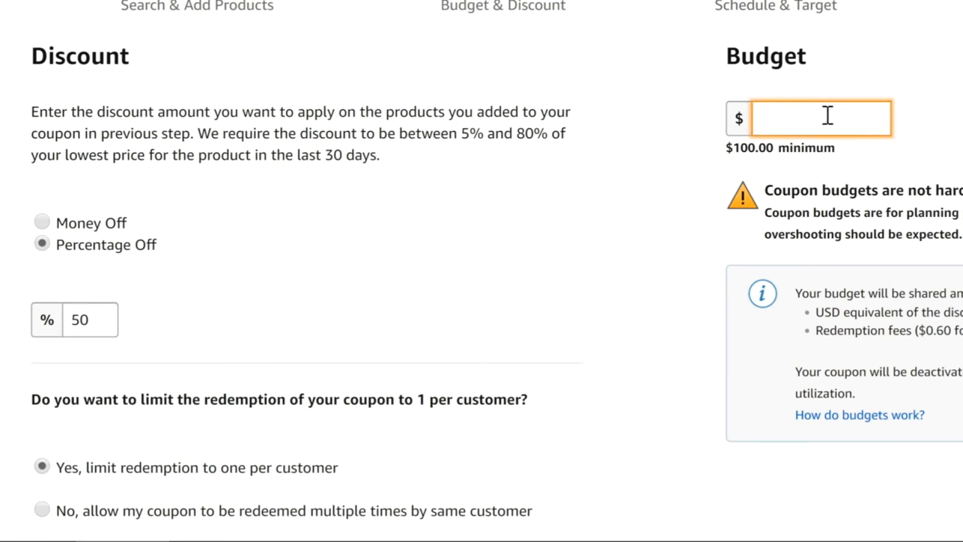
type("100.00")
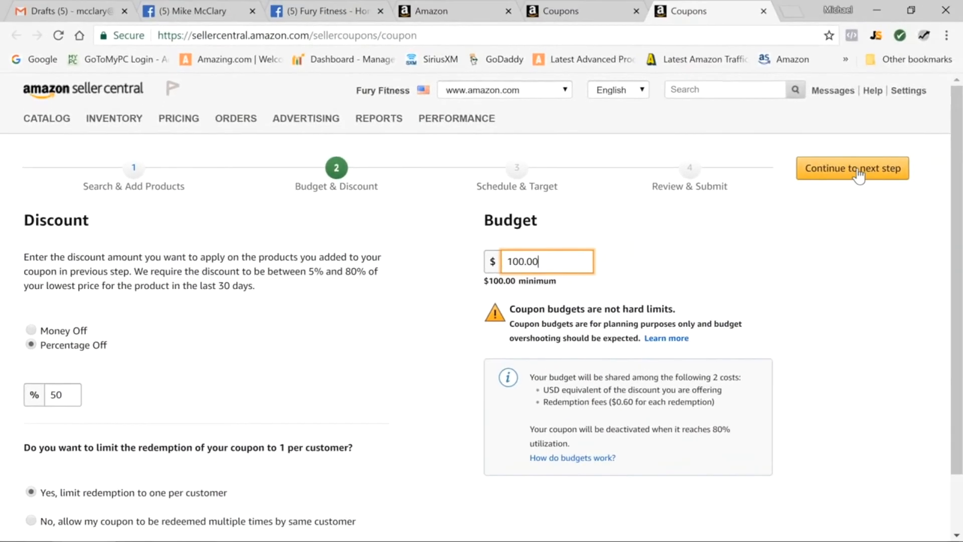
left_click(859, 176)
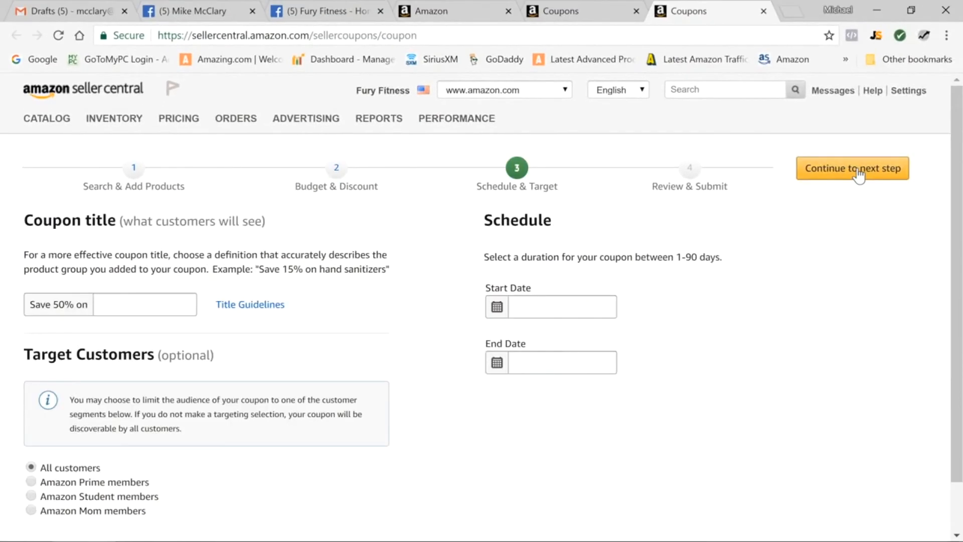
Complete the coupon title customers will see with "Balance Boards"
left_click(153, 307)
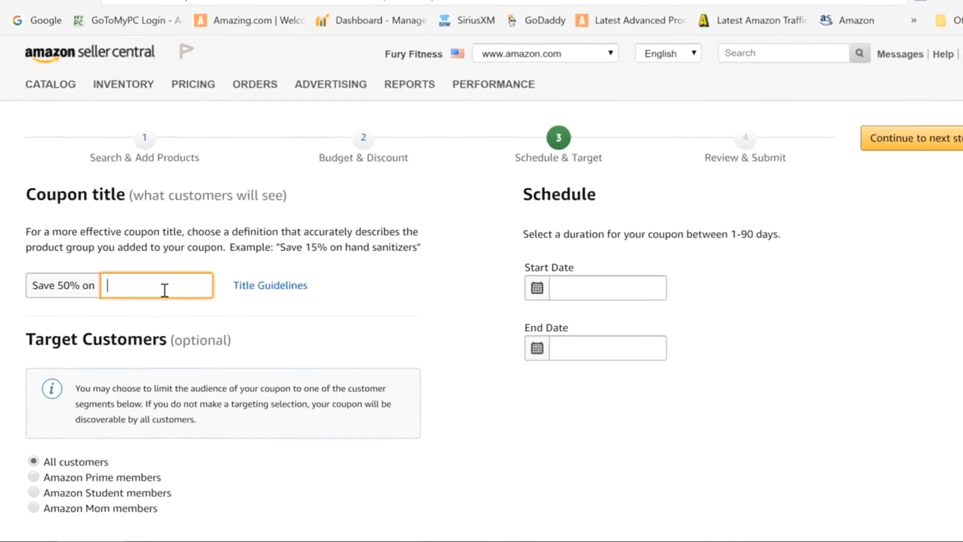
type("Balance Boards")
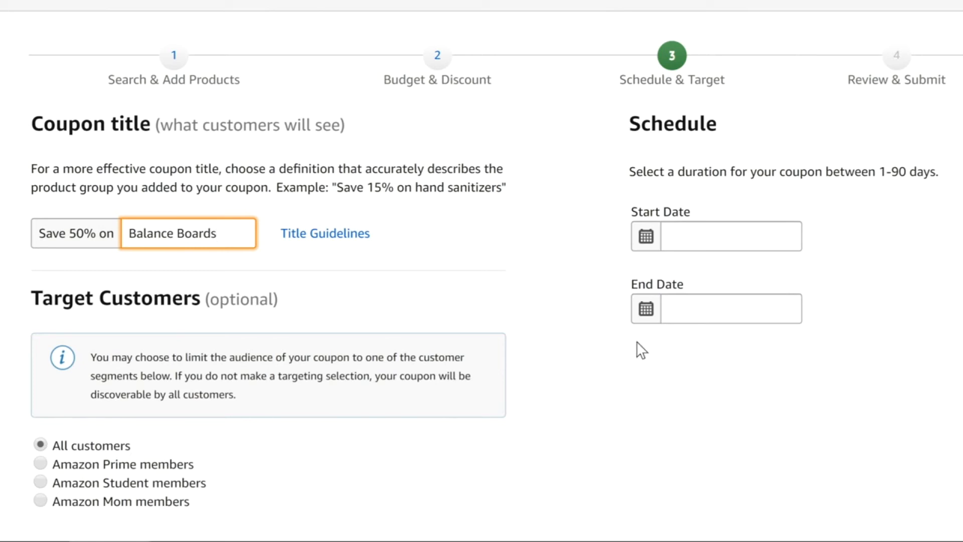
Schedule the coupon from 09/06/2018 to 09/30/2018 and proceed to its review page
left_click(729, 234)
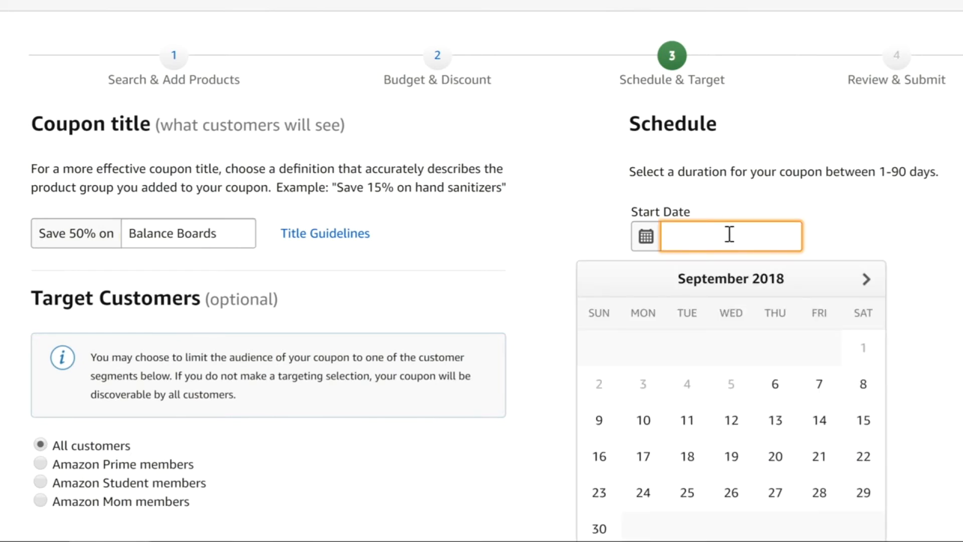
left_click(777, 385)
left_click(736, 301)
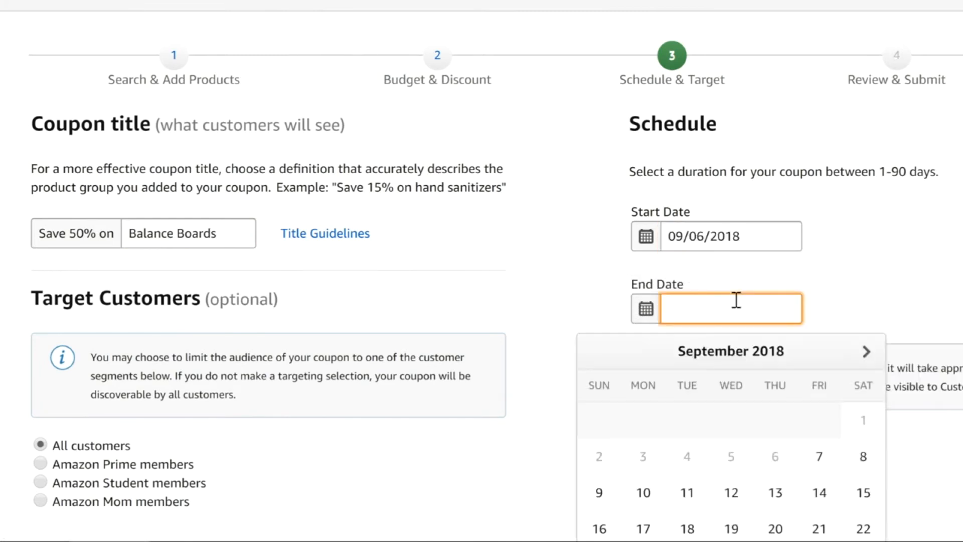
scroll(704, 448, "down", 2)
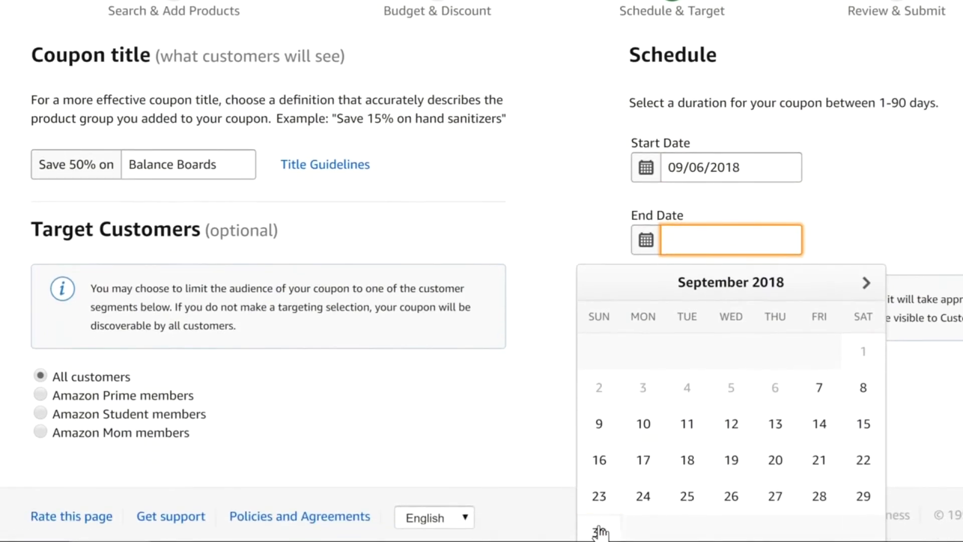
left_click(599, 531)
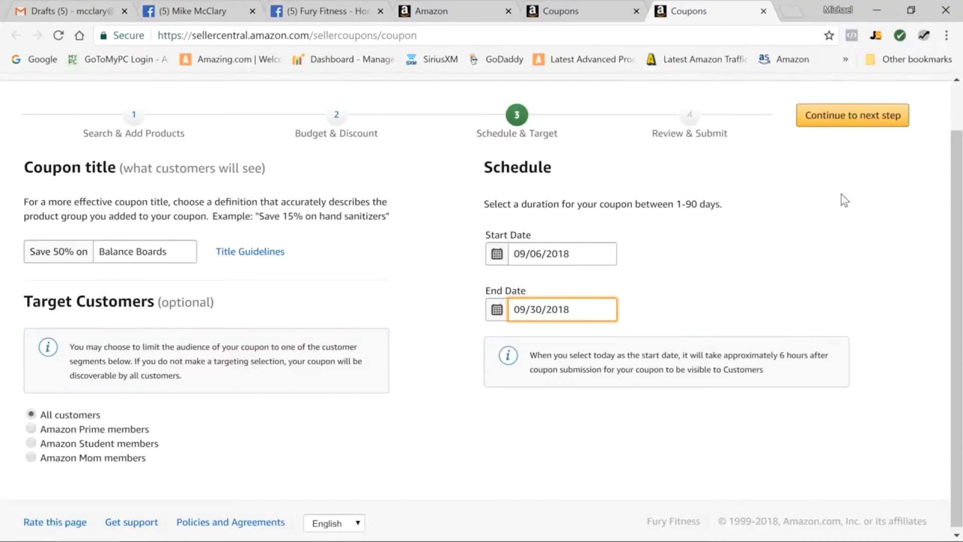
left_click(851, 120)
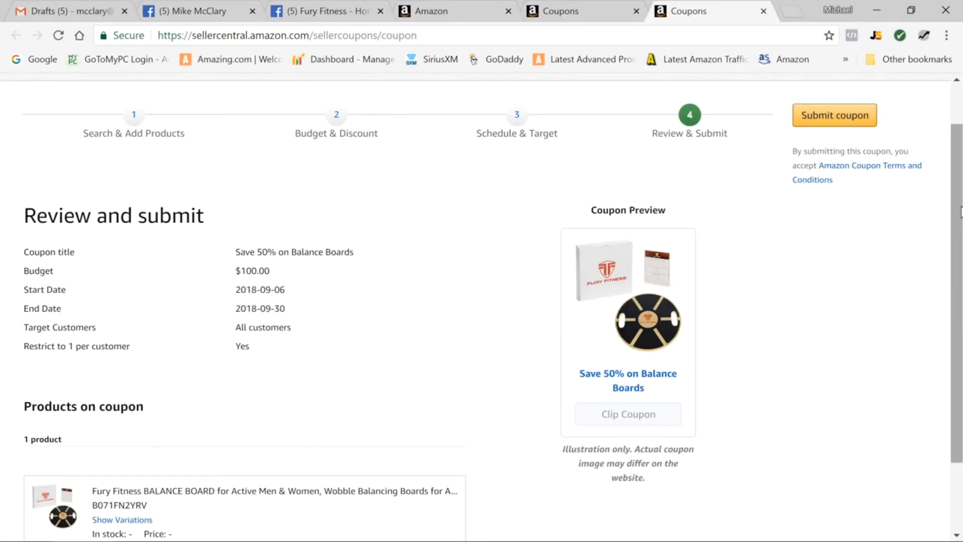
mouse_move(960, 215)
left_mouse_down()
mouse_move(959, 308)
mouse_move(958, 201)
left_mouse_up()
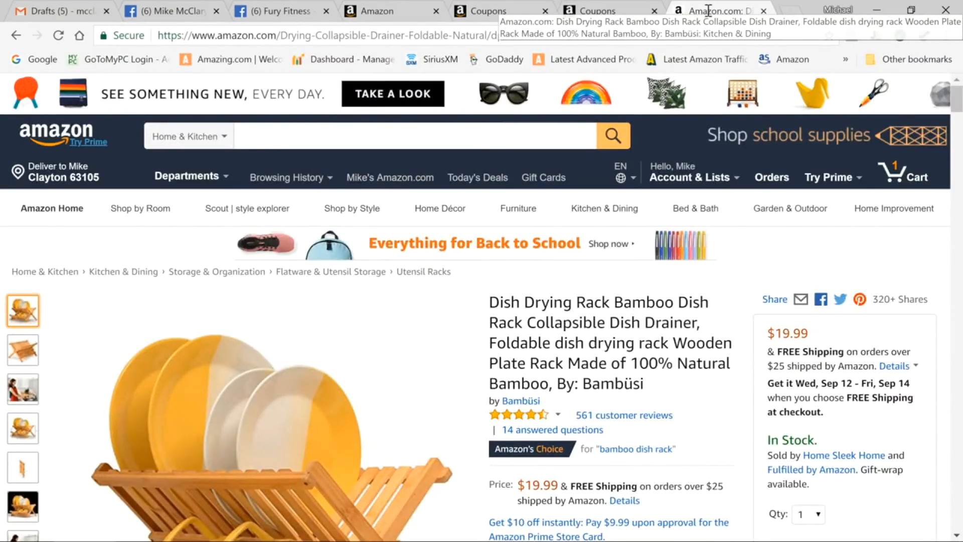
Select the web address of the Bambüsi dish drying rack product page and switch to the Gmail drafts
left_click(545, 33)
key("ctrl+c")
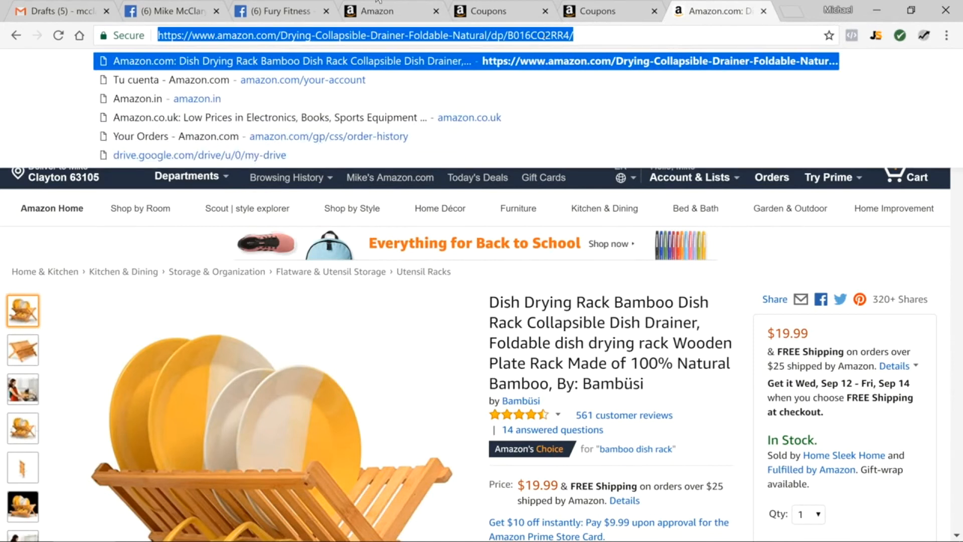
left_click(53, 8)
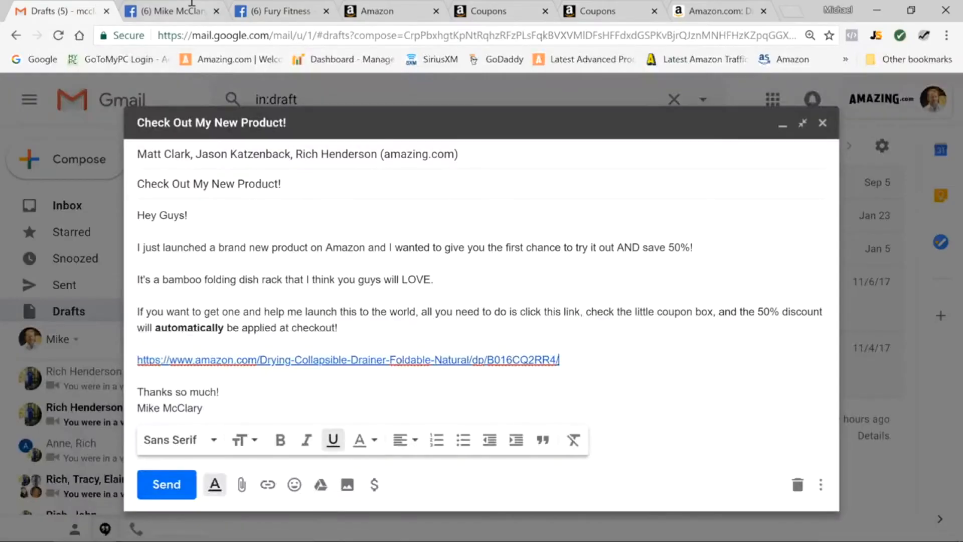
Switch to the Facebook profile and write a post reading "Check out my cool new product and save 50% while you are at it!"
left_click(192, 4)
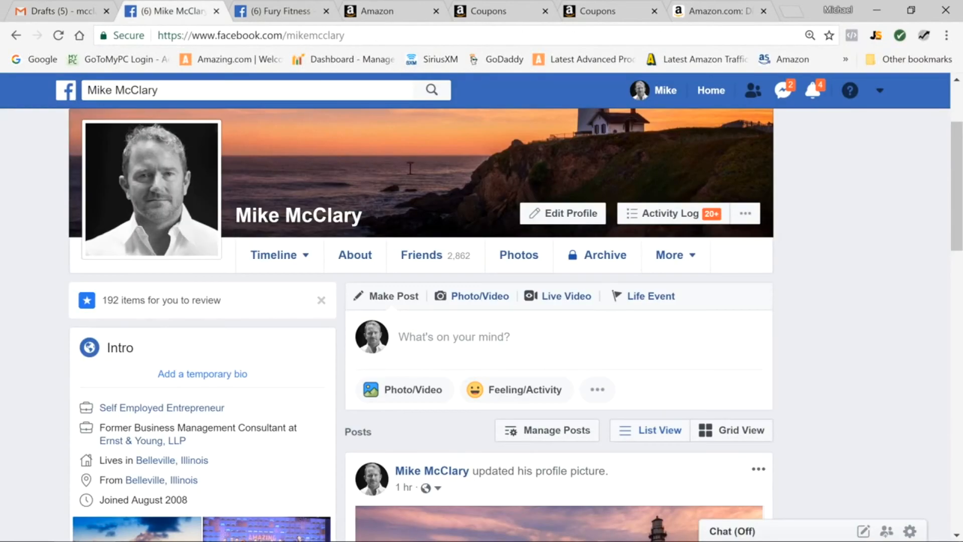
left_click(478, 333)
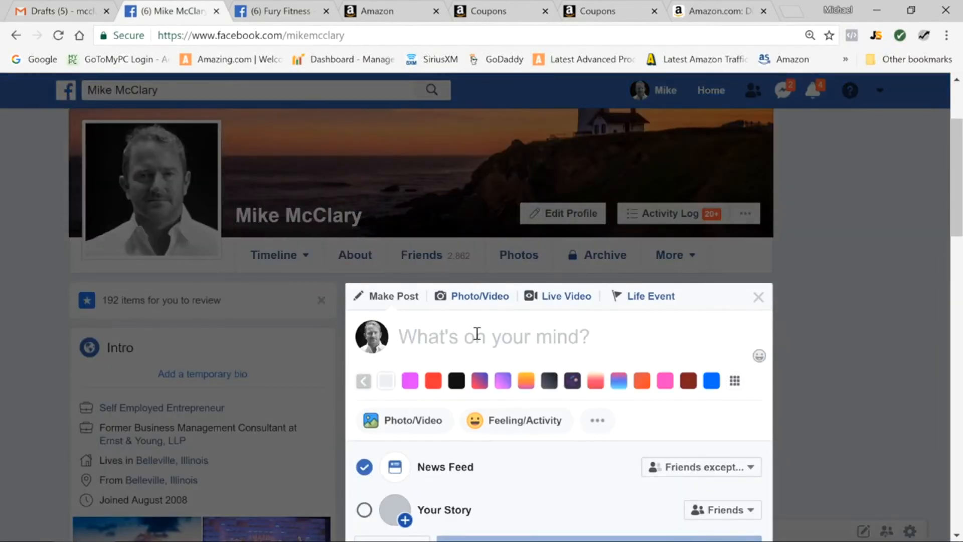
type("Check out")
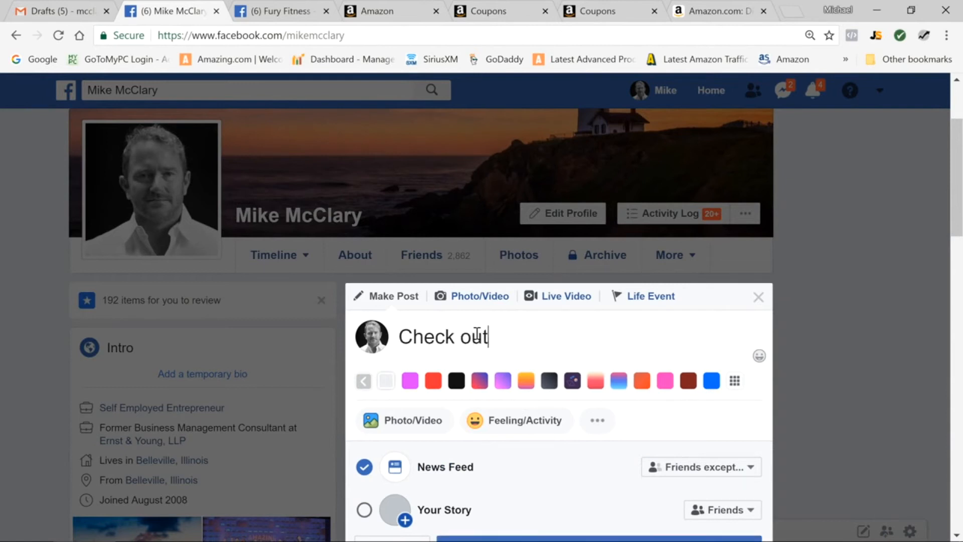
type(" my cool new pr")
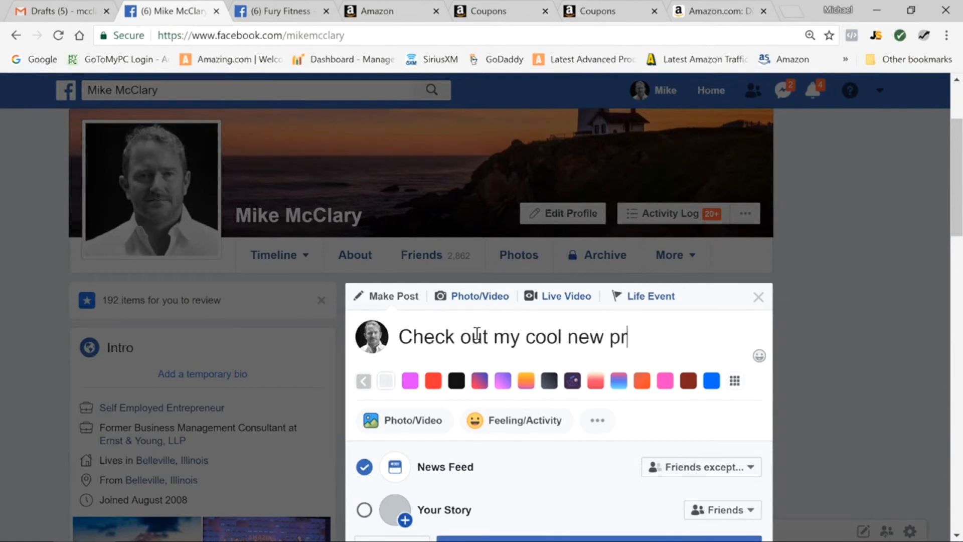
type("oduct and save ")
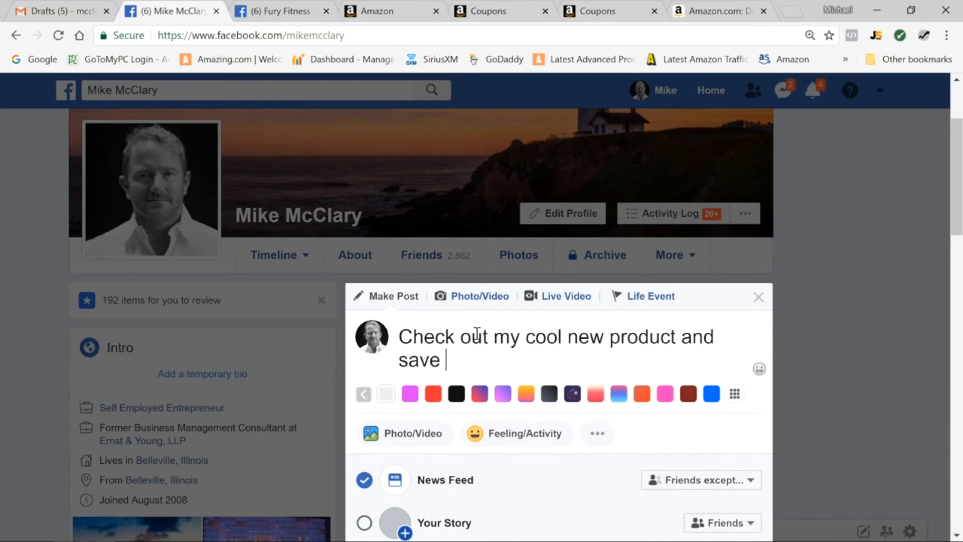
type("50% while")
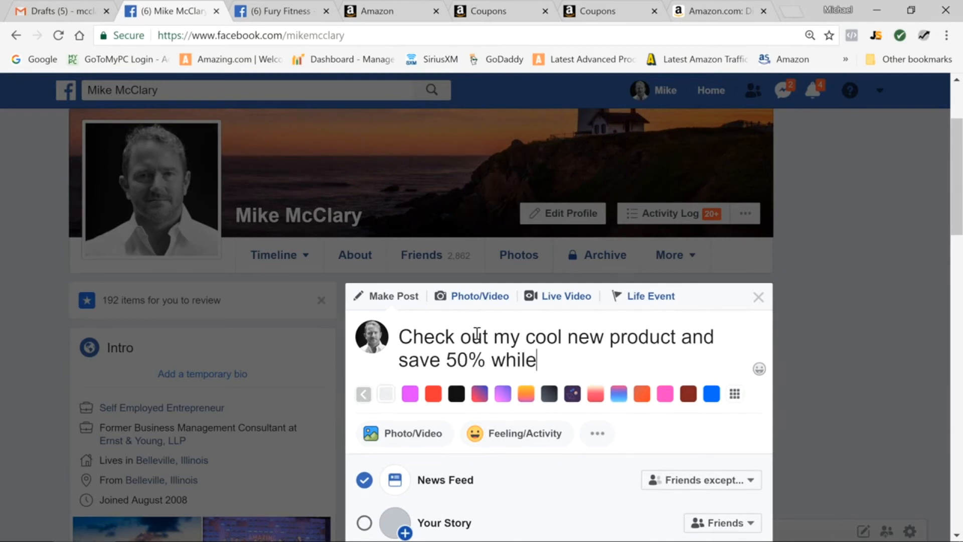
type(" you are at it!")
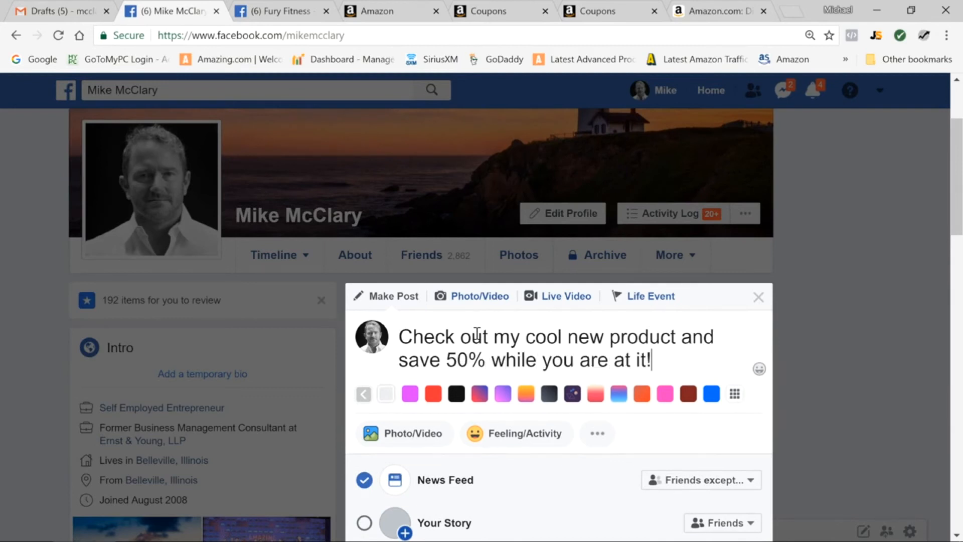
key("Return")
key("Return")
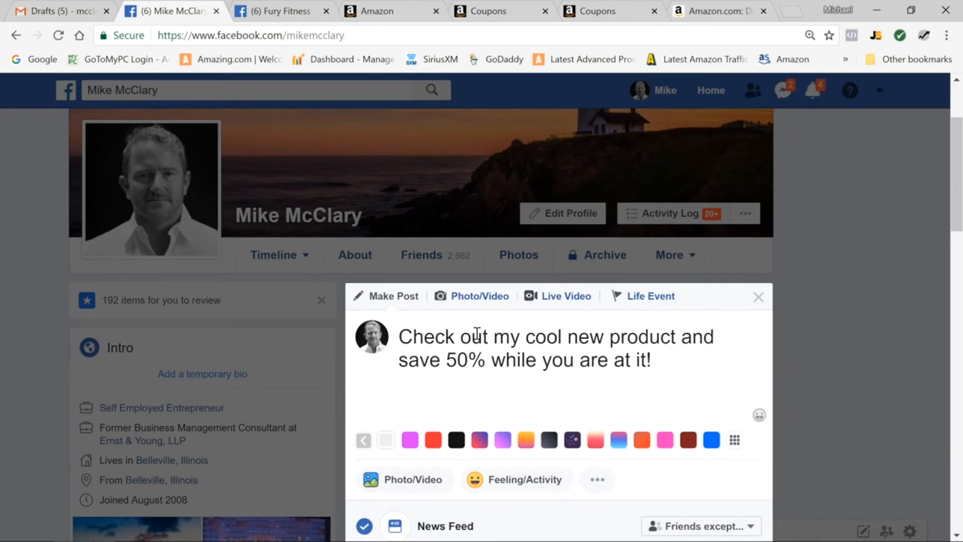
key("ctrl+v")
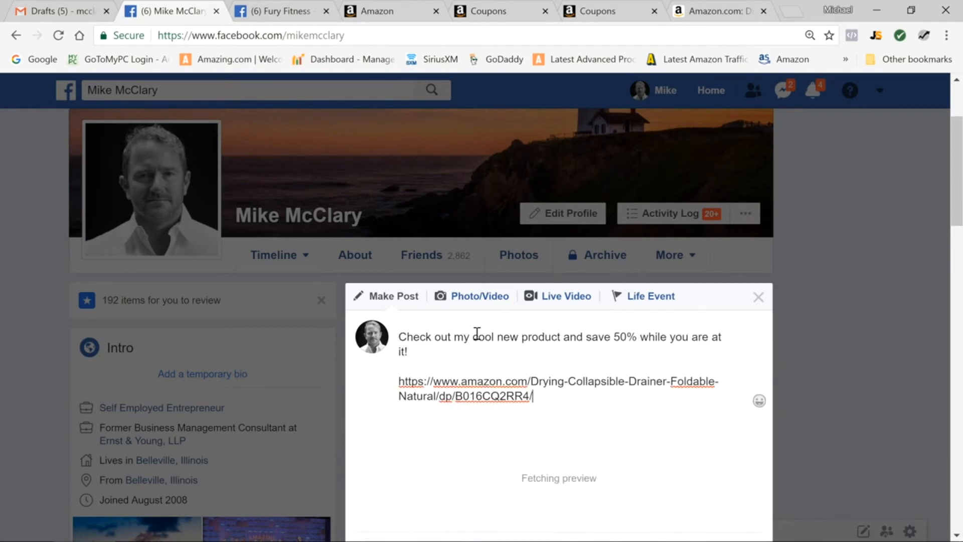
left_click_drag(957, 173, 953, 212)
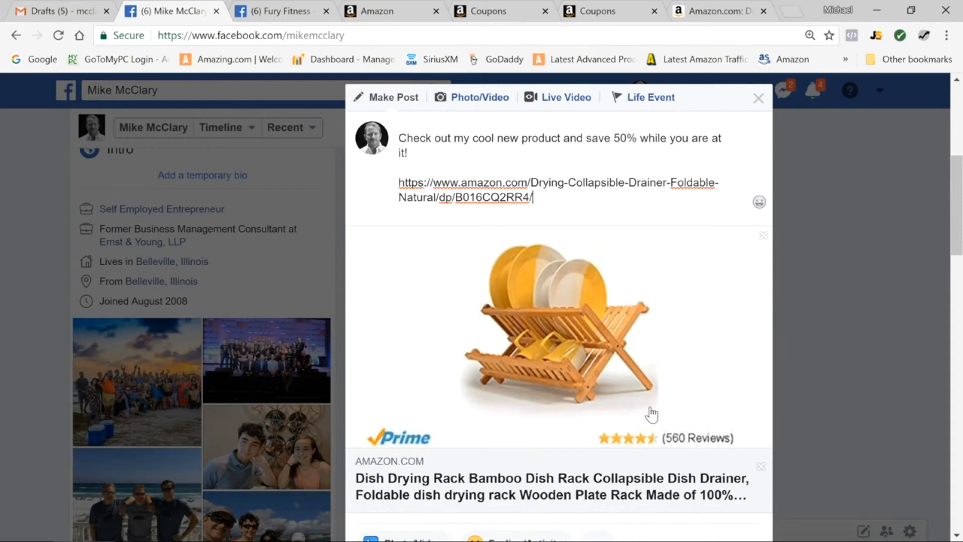
left_click_drag(958, 236, 959, 295)
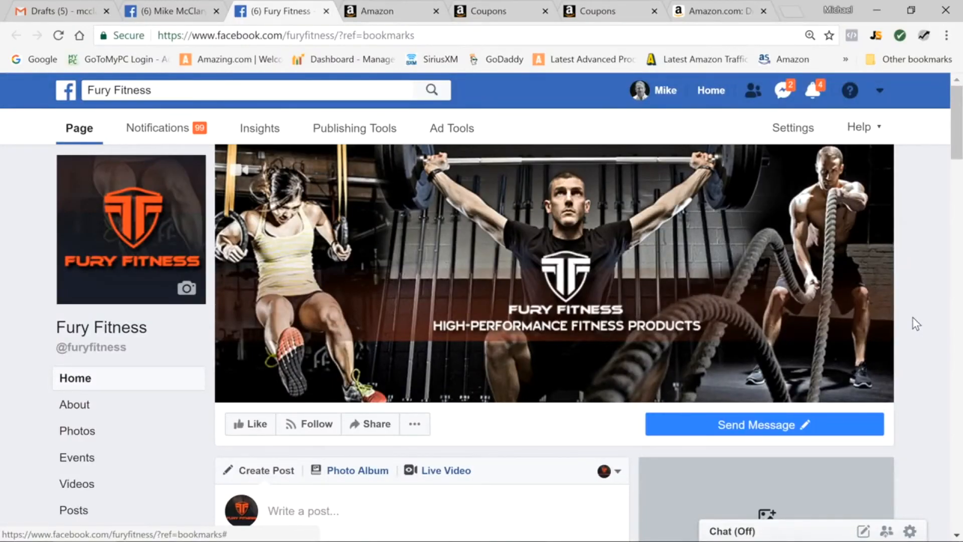
Start an Offer/Discount post on the Fury Fitness page
left_click_drag(957, 146, 958, 169)
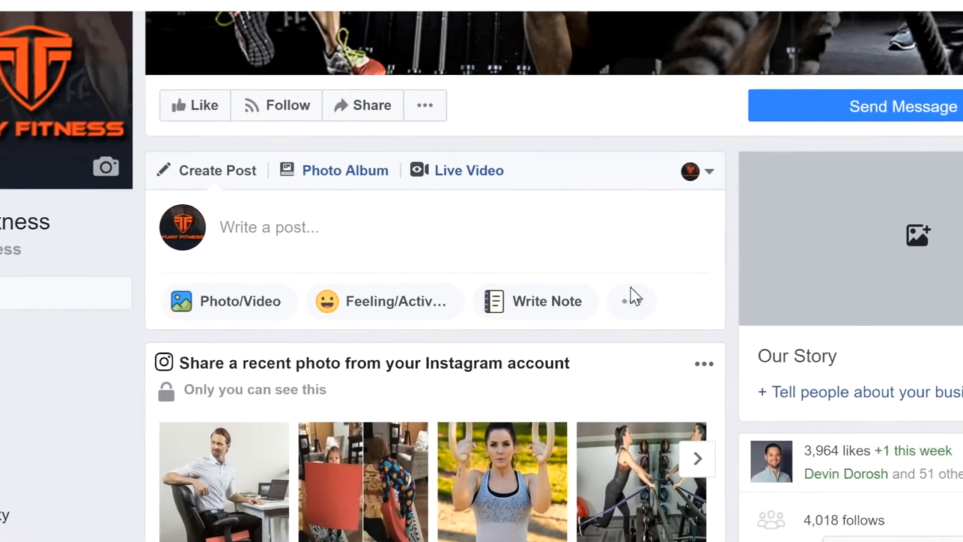
left_click(632, 304)
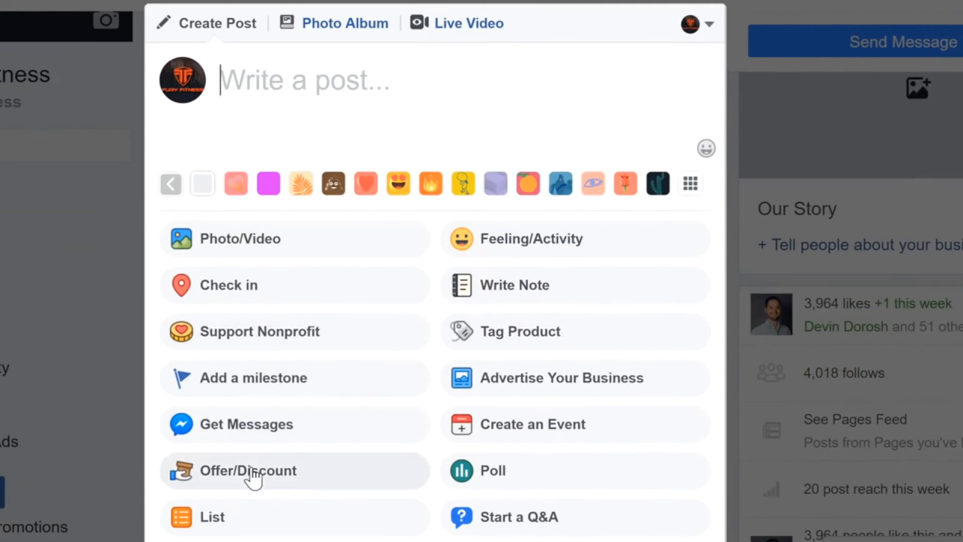
left_click(251, 472)
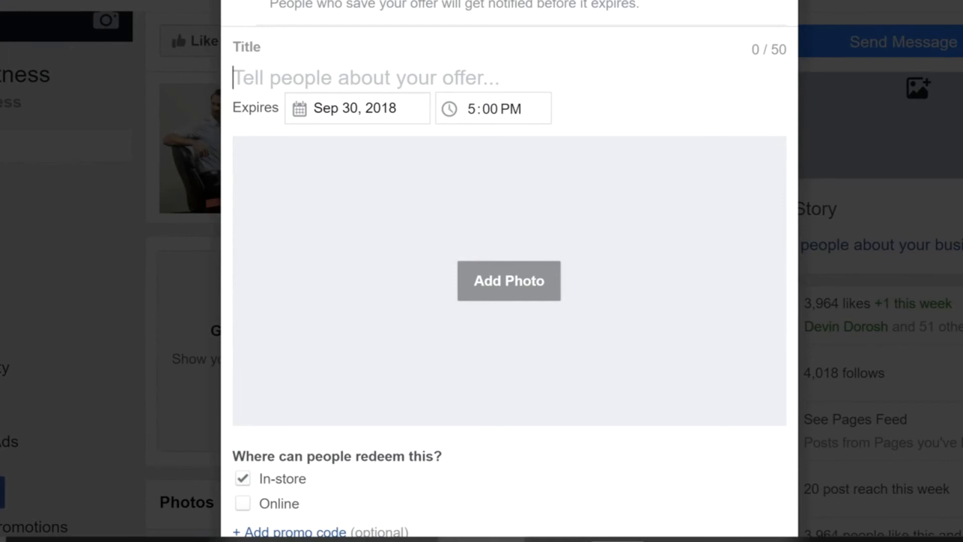
Copy "Bamboo Dish Rack Launch Special - Save 50% Today" from the Notepad templates into the offer's title
left_click(472, 541)
left_click_drag(7, 409, 171, 410)
left_click(503, 409)
left_click_drag(502, 409, 75, 411)
key("ctrl+c")
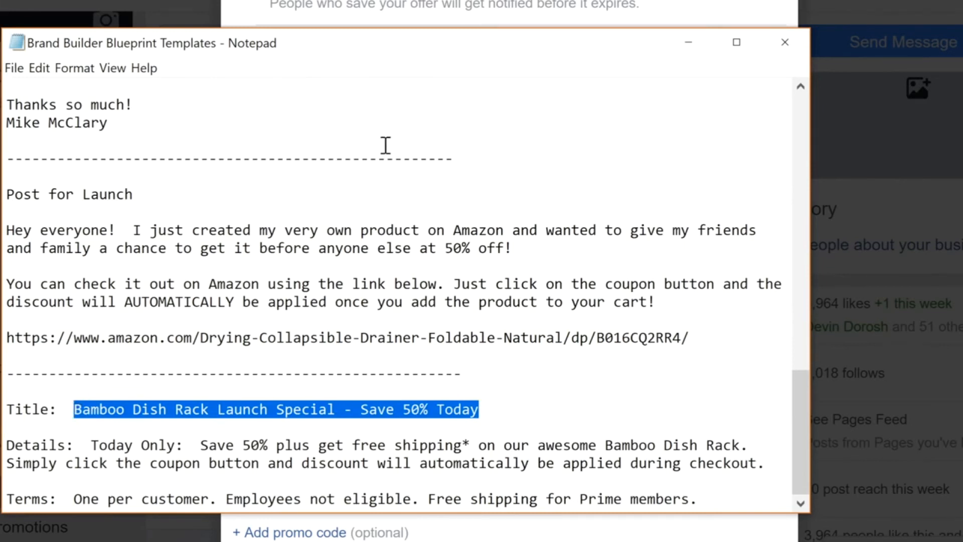
left_click(597, 7)
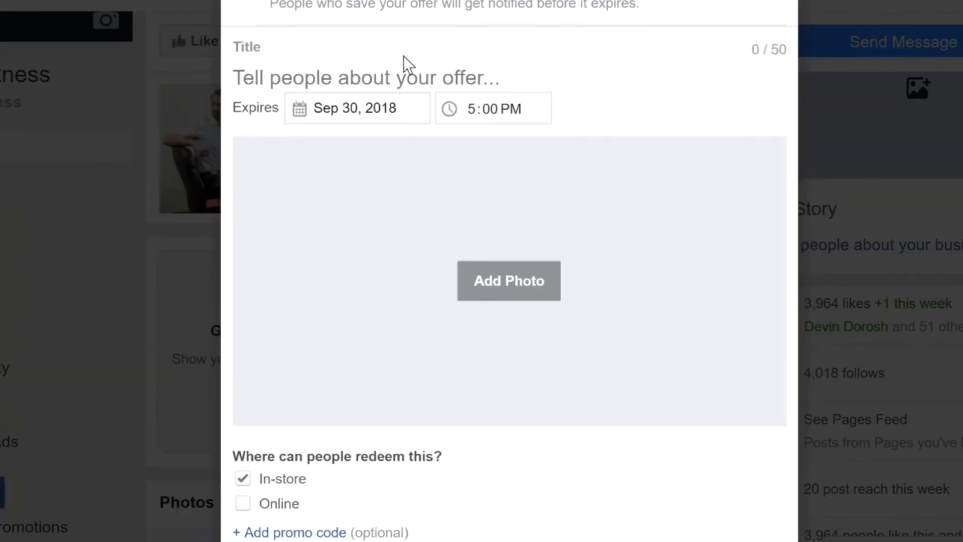
left_click(365, 74)
key("ctrl+v")
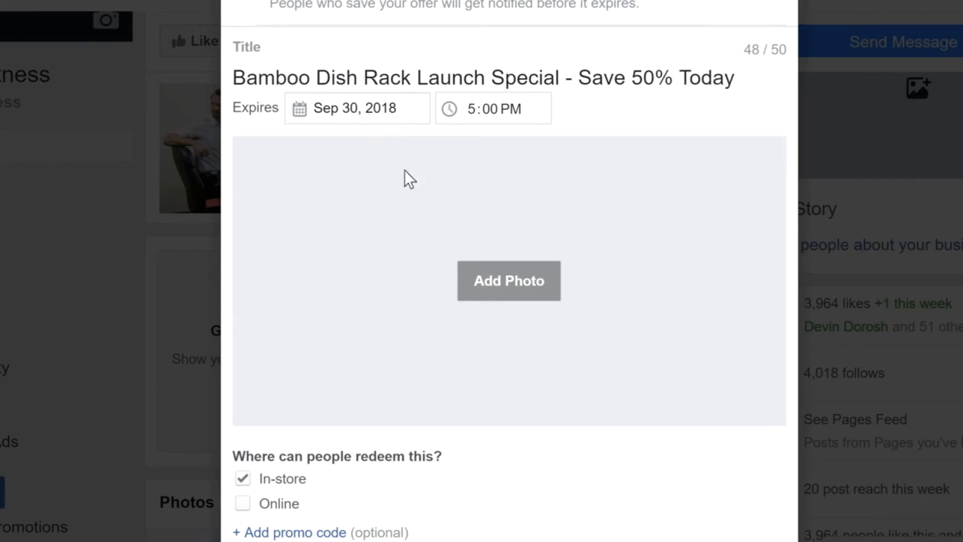
Add the image "Bamboo Dish Rack Picture" from the Desktop as the offer's photo
left_click(502, 284)
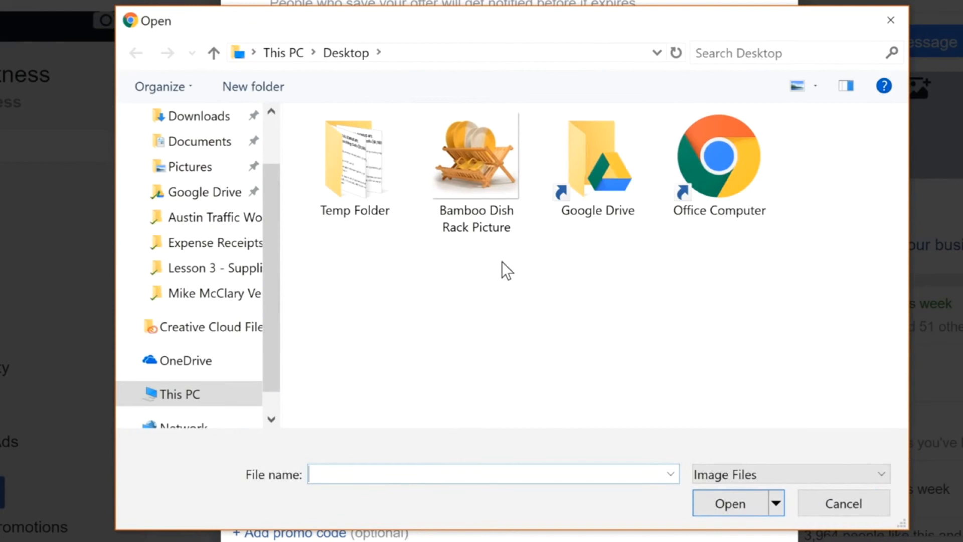
left_click(479, 154)
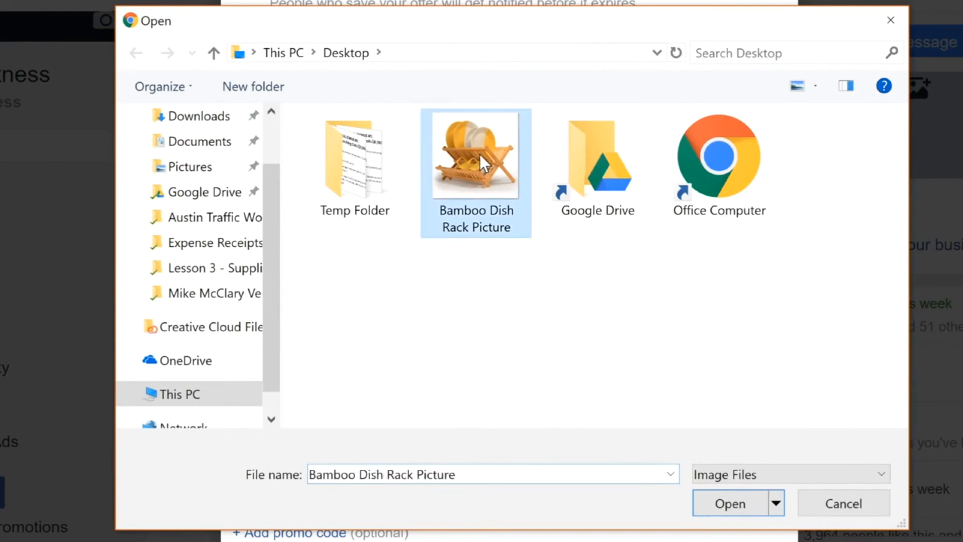
left_click(730, 502)
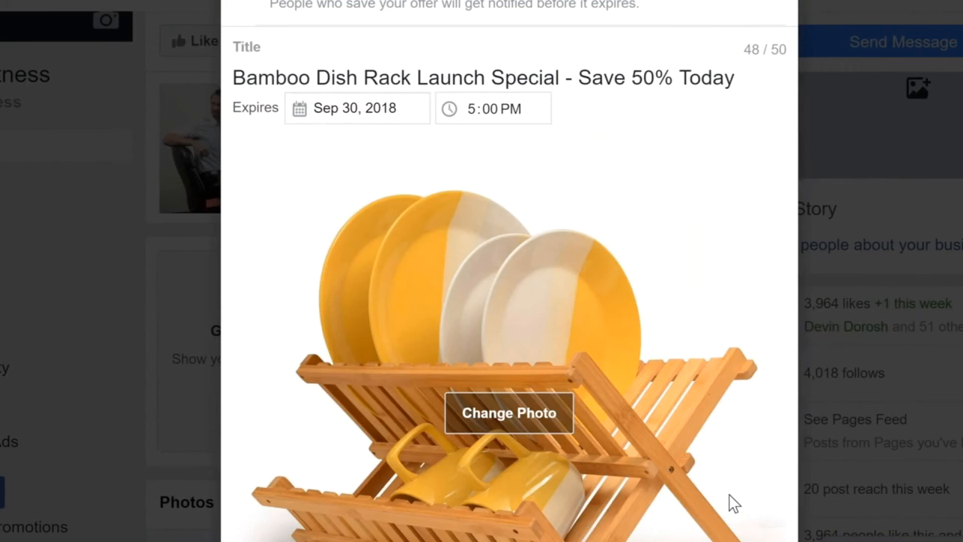
scroll(510, 271, "down", 5)
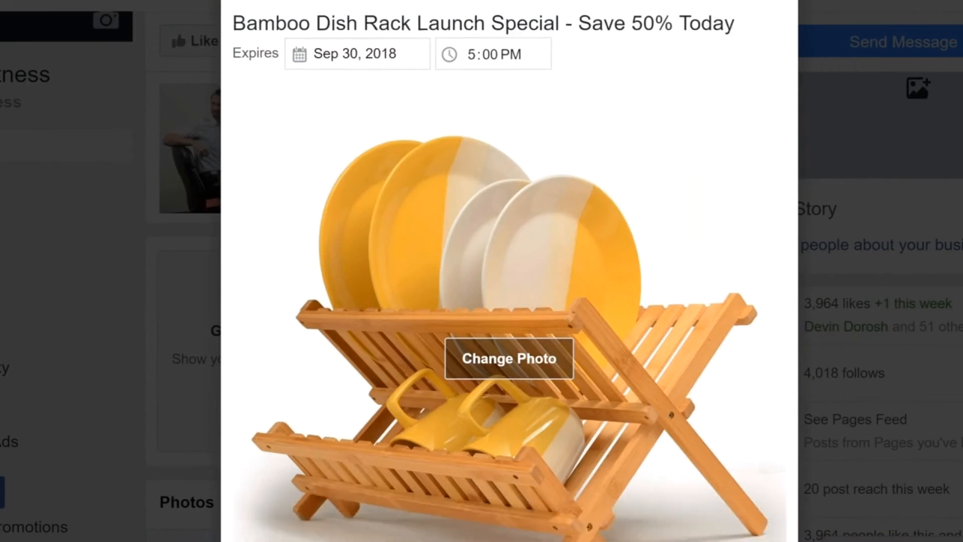
scroll(425, 436, "down", 1)
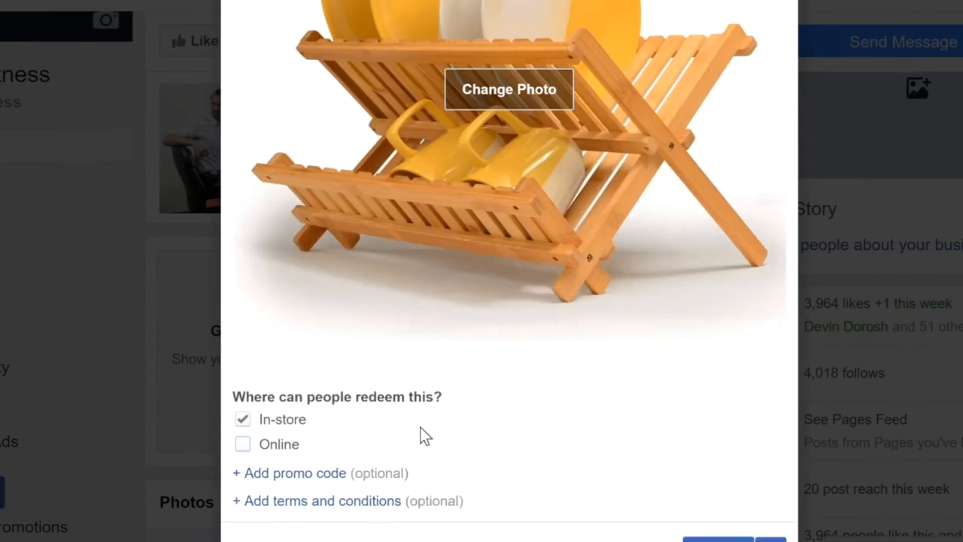
left_click(243, 444)
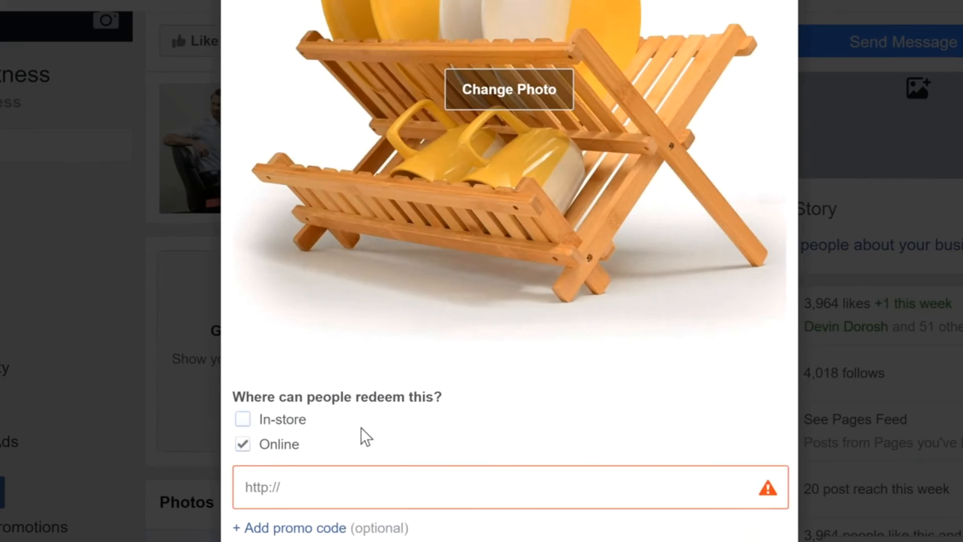
left_click(322, 485)
left_click(396, 486)
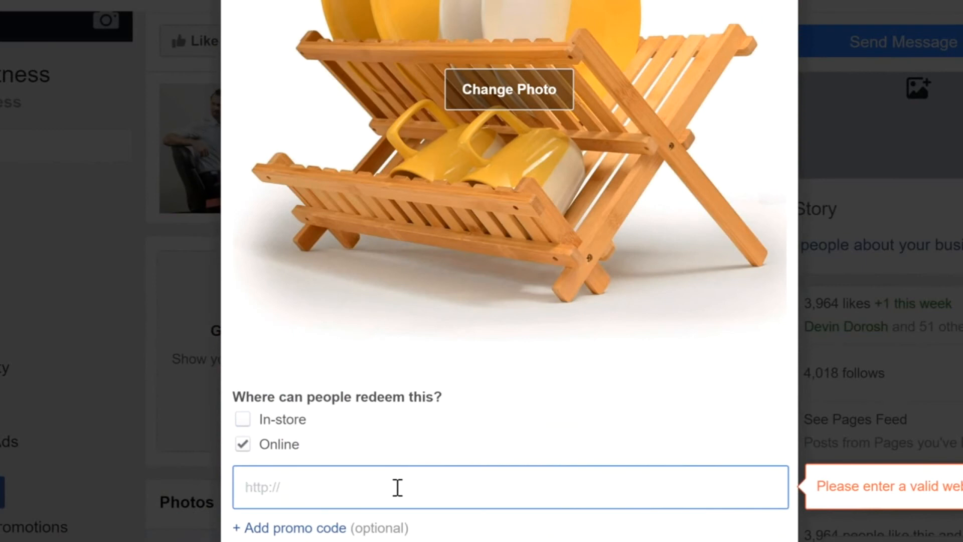
type("https://www.amazon.com/Drying-Collapsible-Drainer-Foldable-Natural/dp/B016CQ2RR4/")
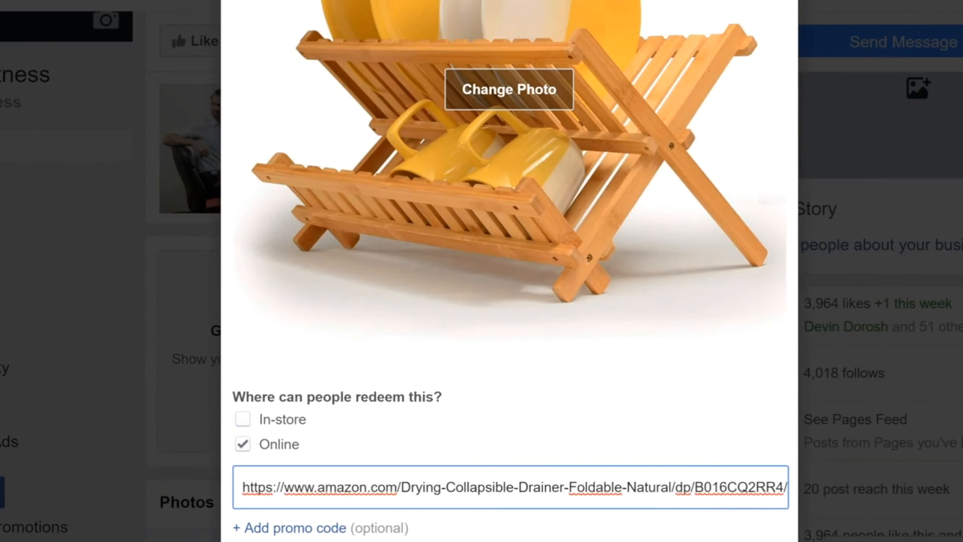
Copy "One per customer. Employees not eligible. Free shipping for Prime members." from the Notepad templates into the offer's terms and conditions
scroll(397, 487, "down", 1)
scroll(802, 371, "down", 2)
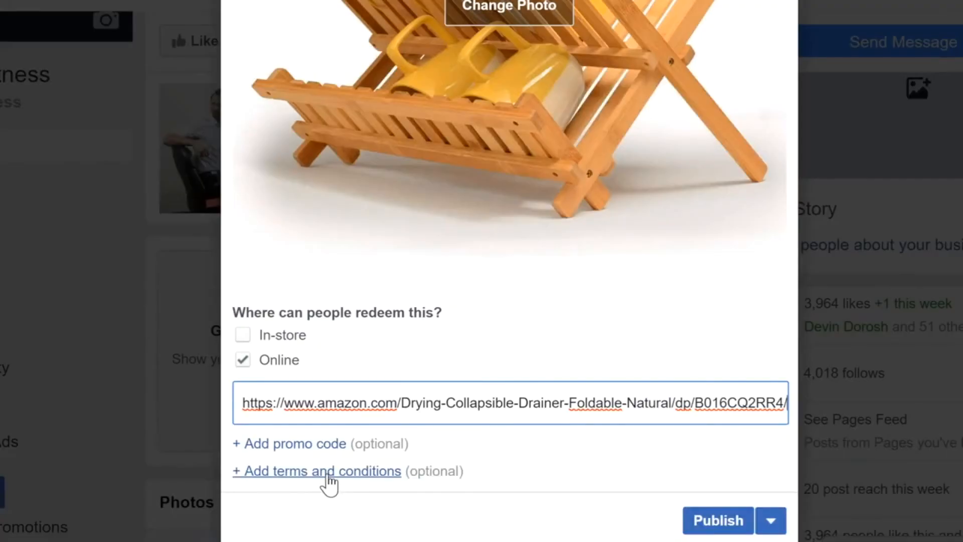
left_click(326, 472)
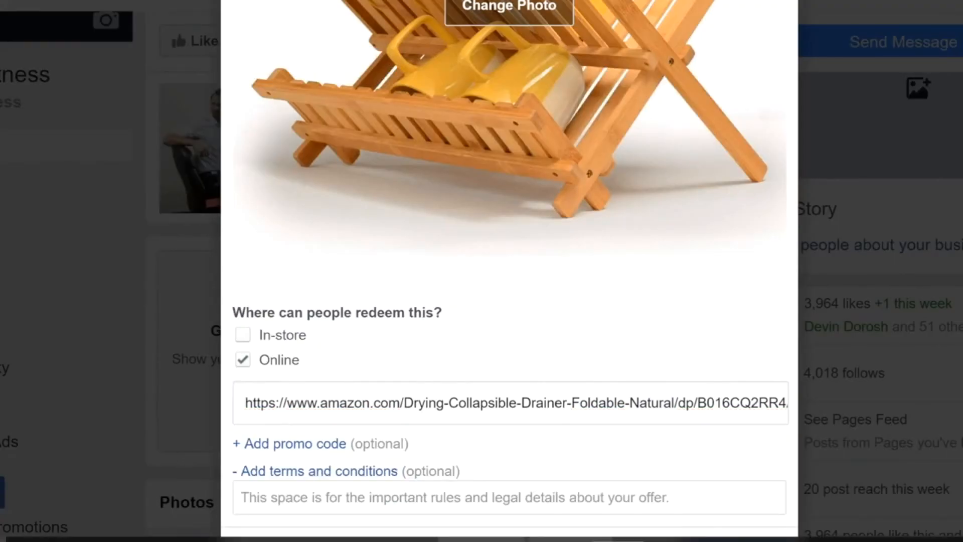
key("alt+Tab")
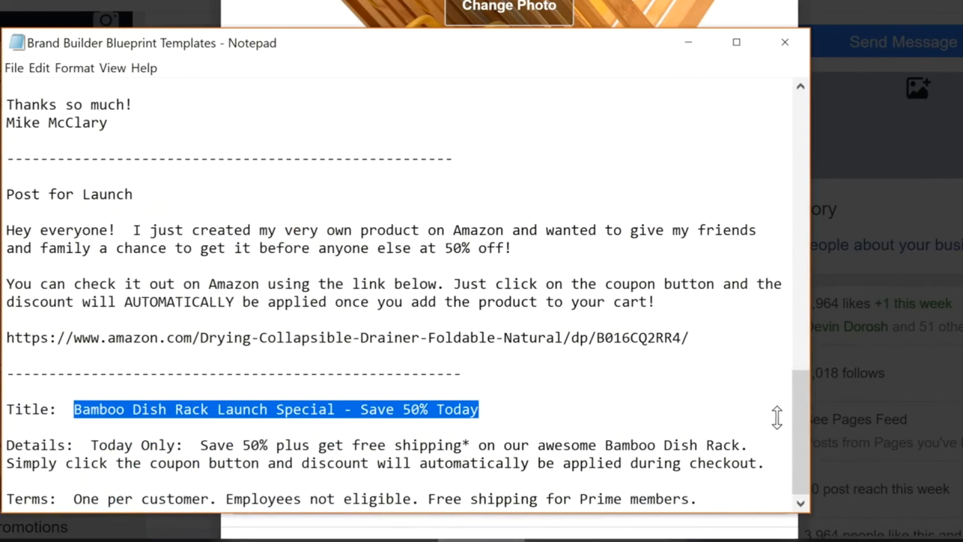
left_click_drag(719, 497, 74, 504)
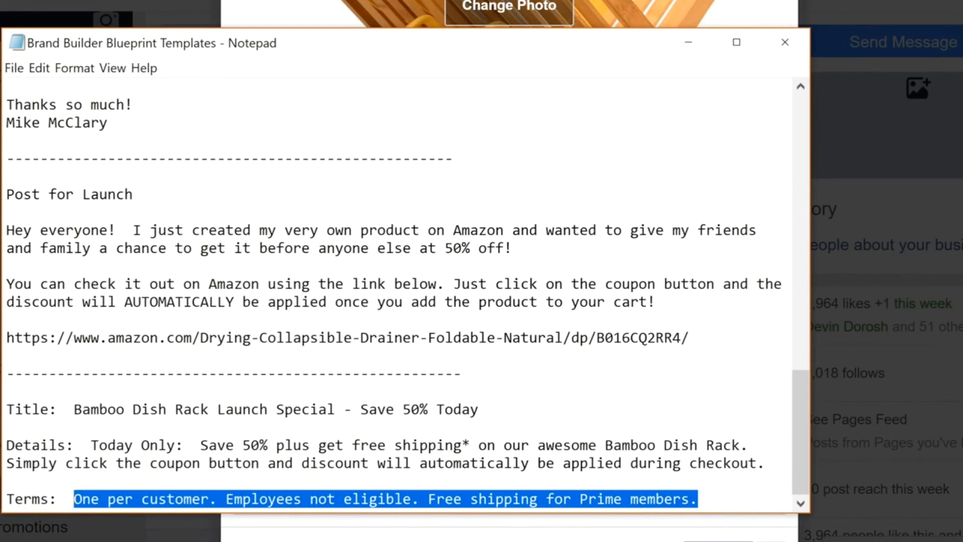
left_click(366, 535)
left_click(370, 500)
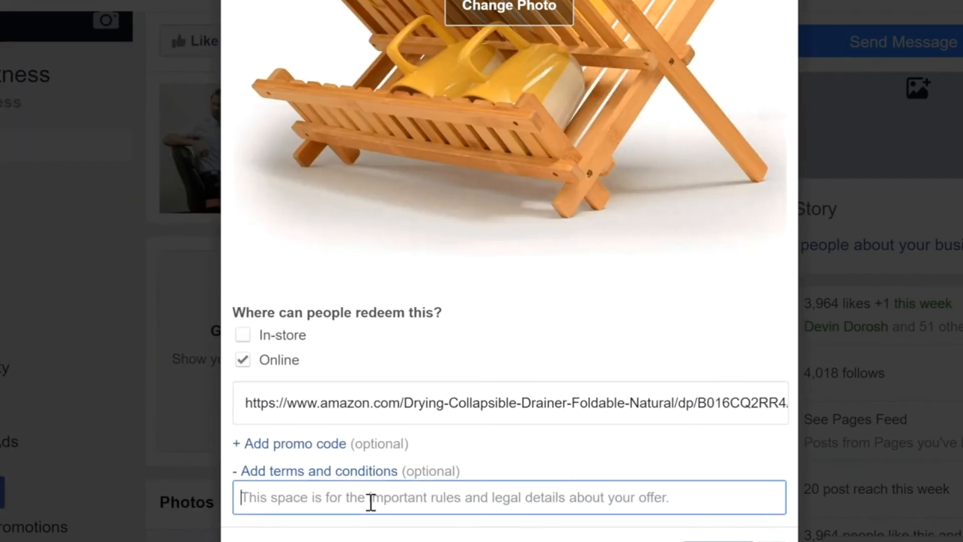
type("One per customer. Employees not eligible. Free shipping for Prime members.")
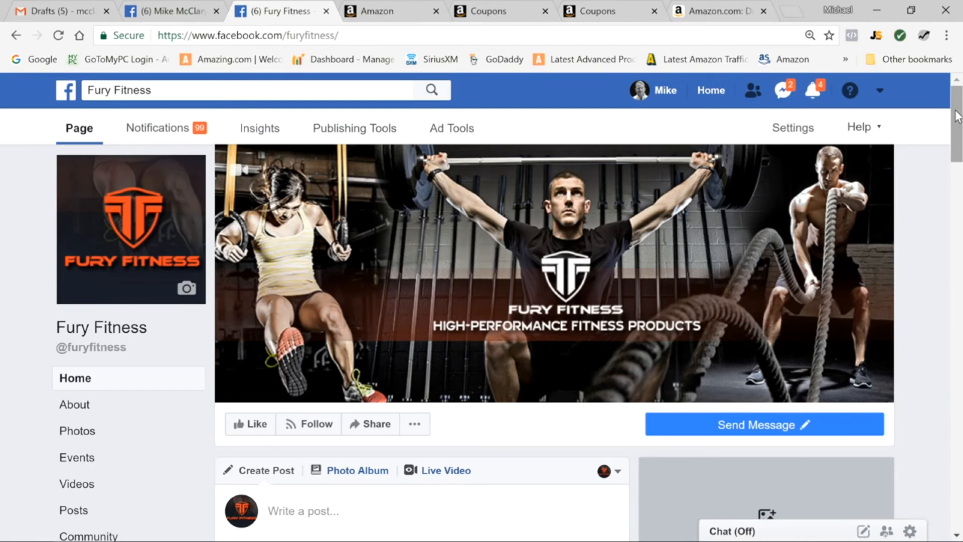
Open the boost settings for the published Bamboo Dish Rack offer on the Fury Fitness page
left_click_drag(956, 120, 946, 361)
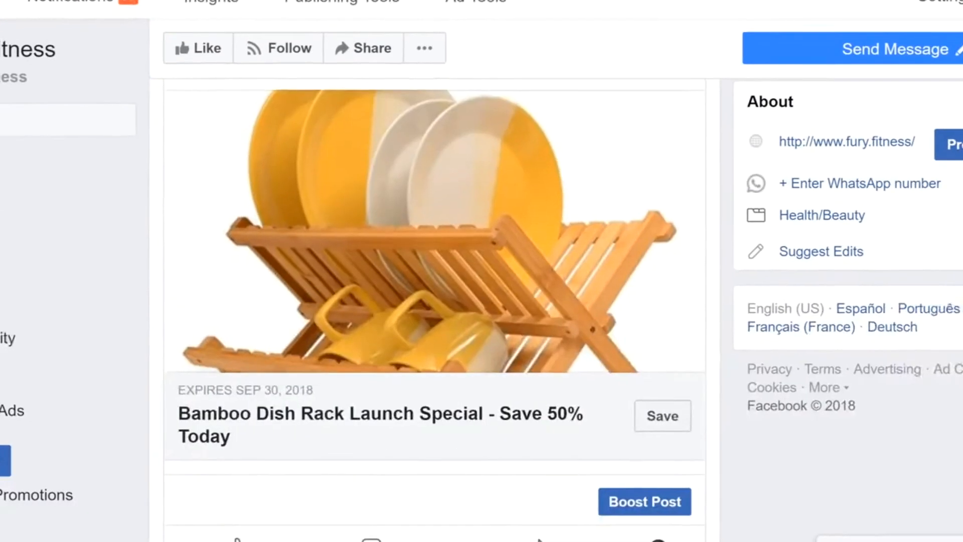
scroll(435, 281, "down", 1)
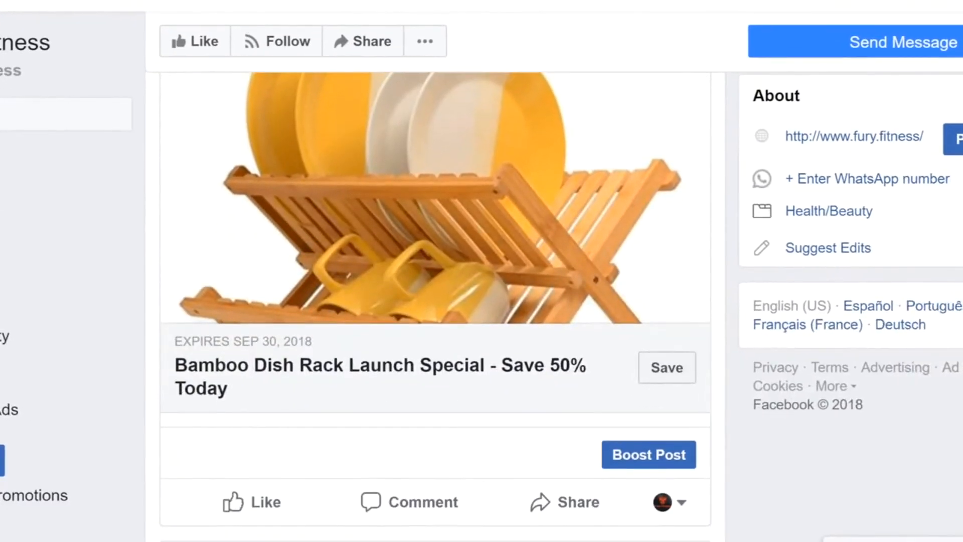
left_click(651, 451)
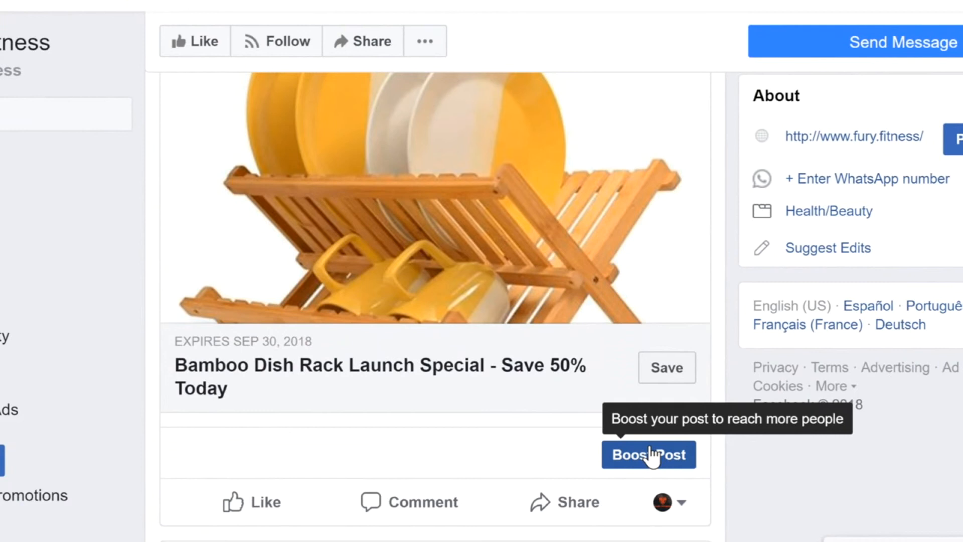
left_click(650, 454)
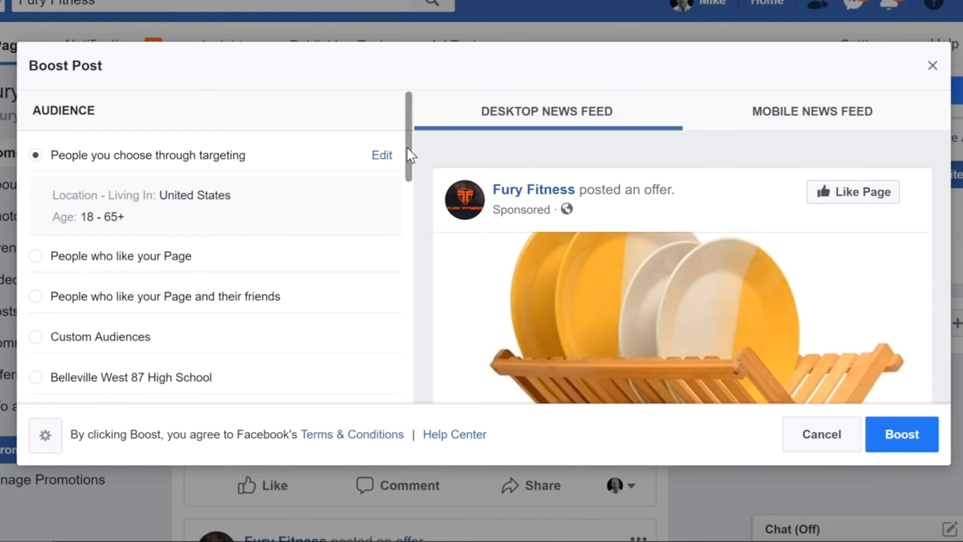
Edit the targeted audience of the boost to include people with the interest Kitchen
left_click(388, 157)
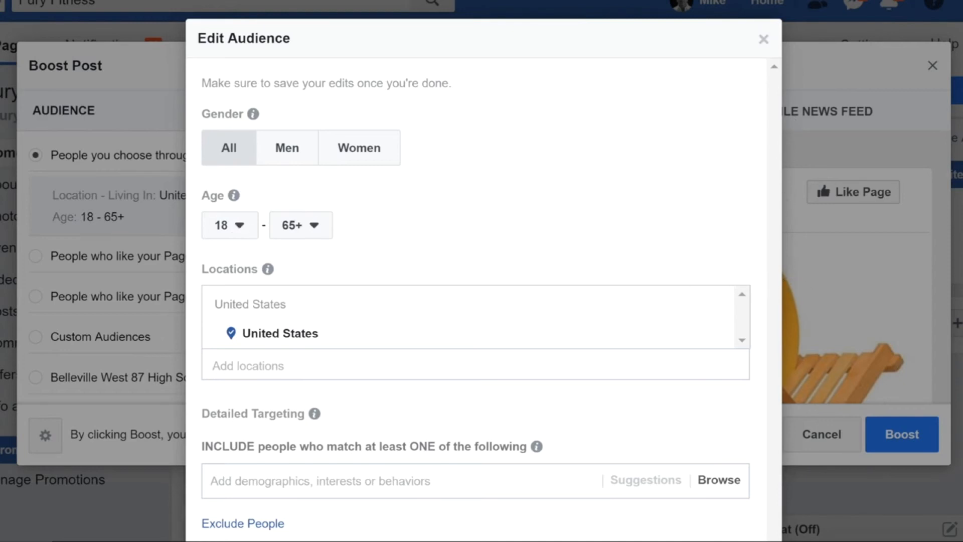
scroll(524, 424, "down", 1)
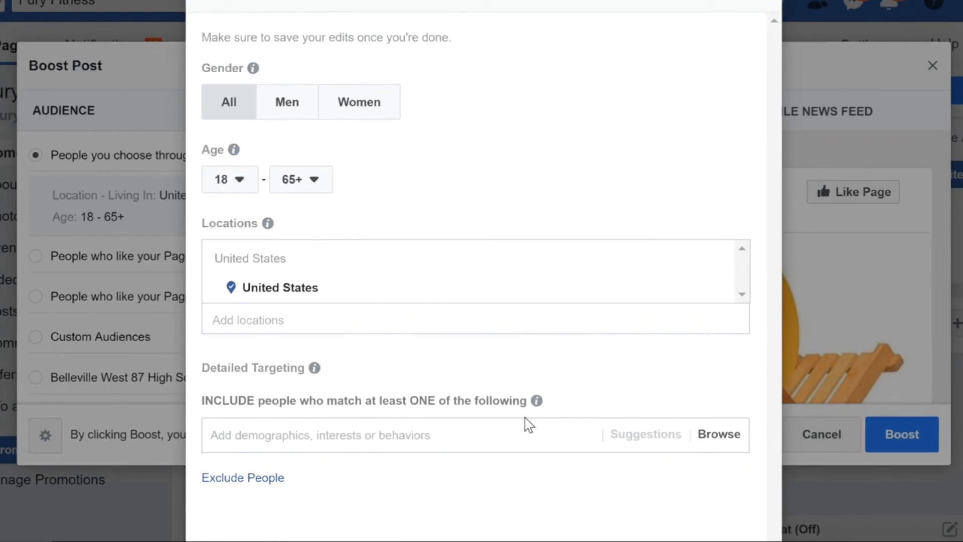
left_click(452, 437)
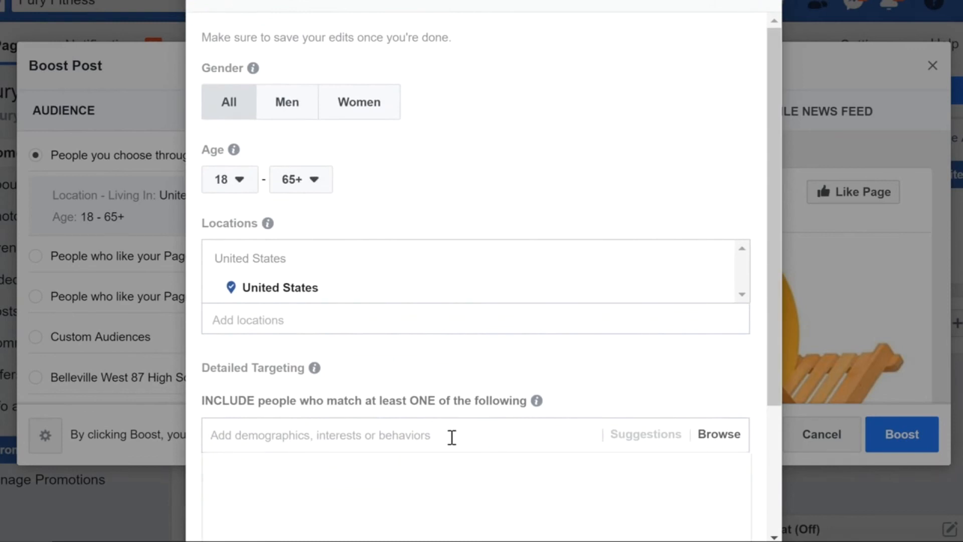
type("kitchen")
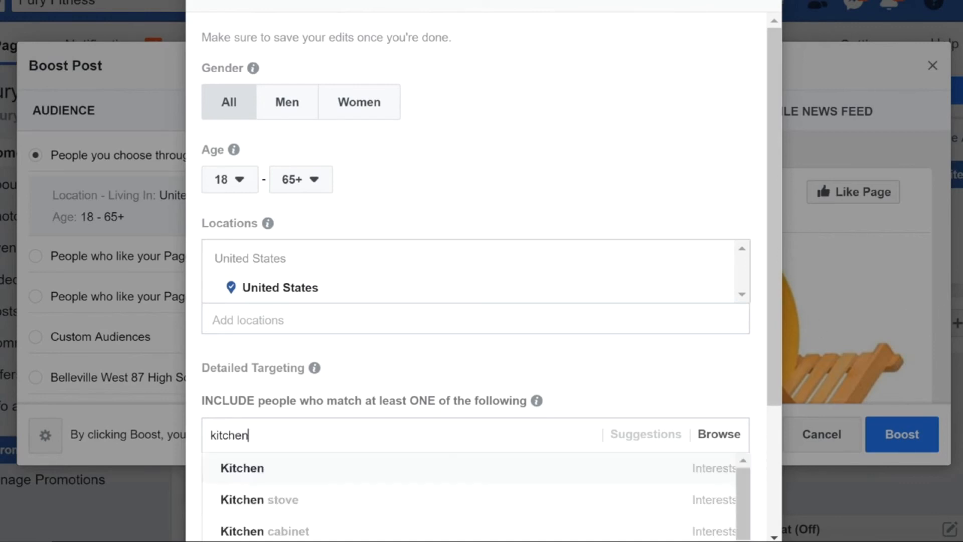
scroll(484, 271, "down", 1)
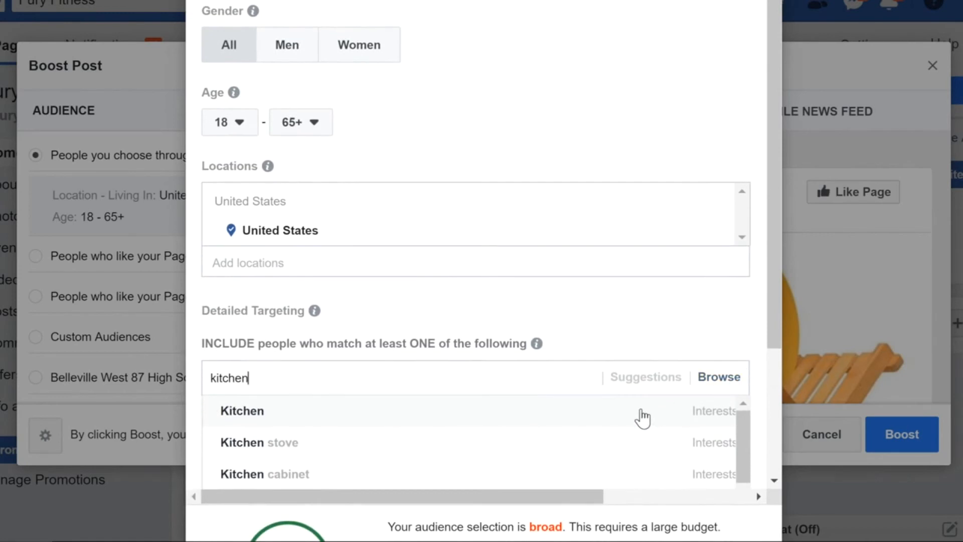
left_click(524, 418)
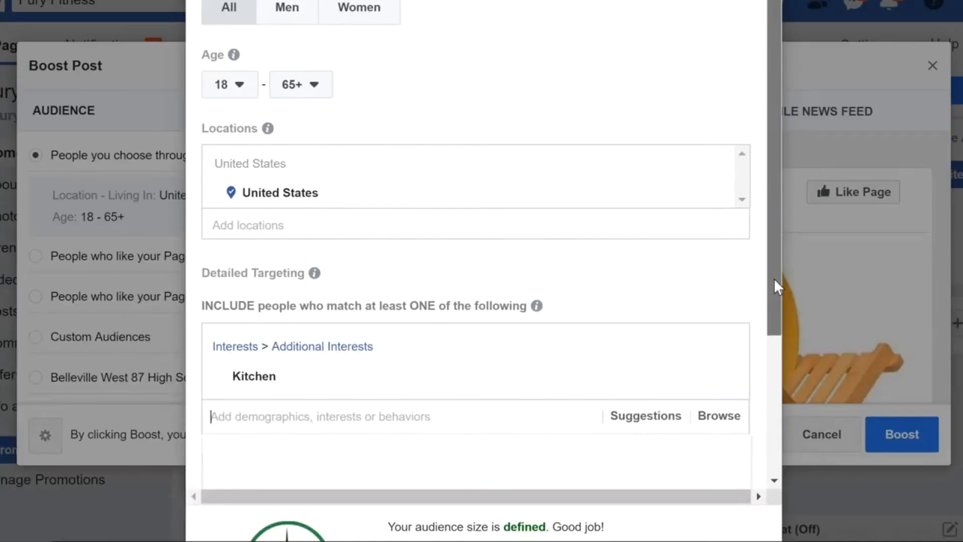
Narrow the audience to people who must also match the interest Amazon.com, and save the audience
left_click_drag(775, 279, 776, 287)
scroll(484, 271, "down", 2)
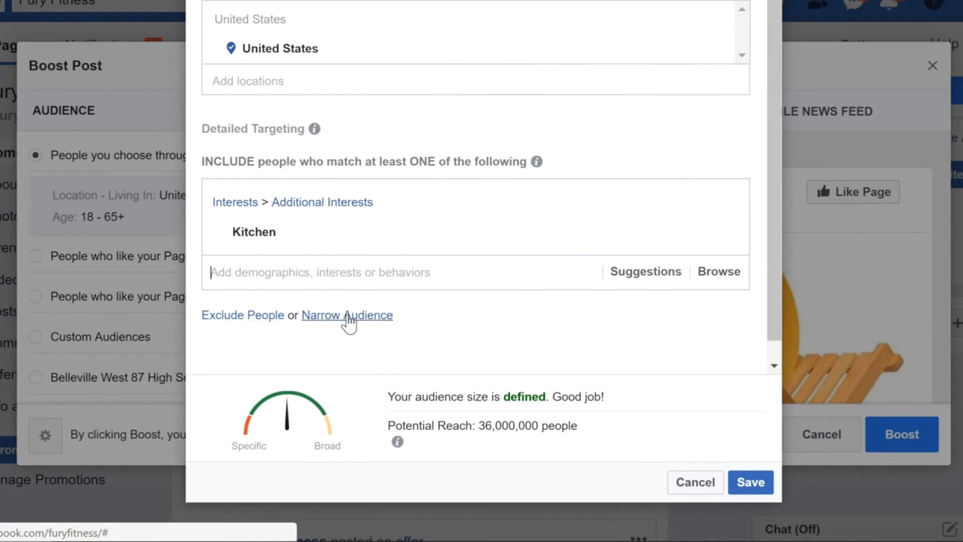
left_click(348, 321)
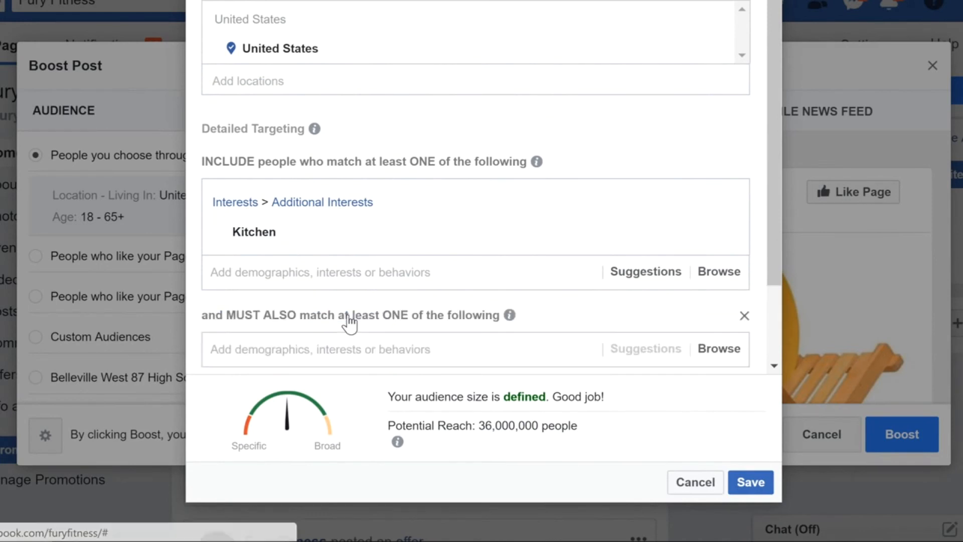
left_click(340, 347)
type("amazon.com")
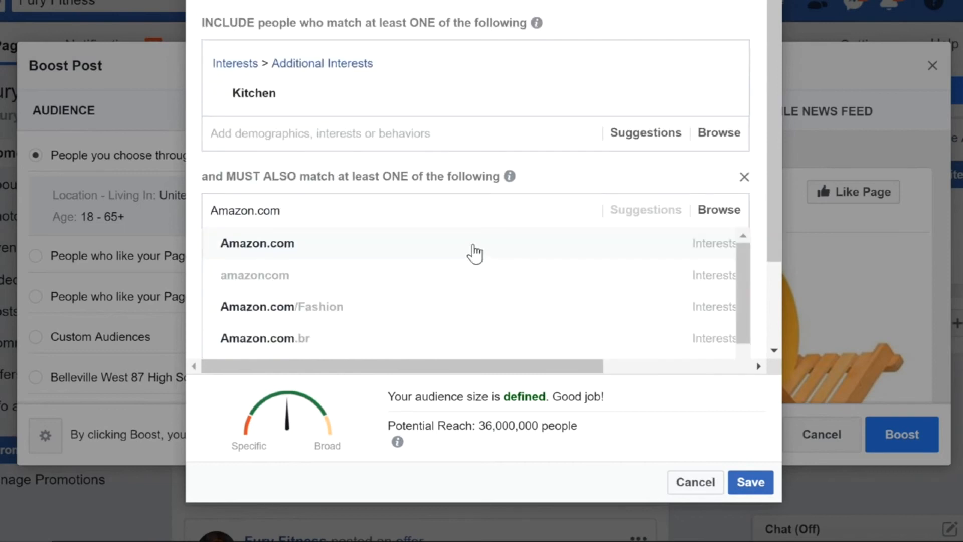
left_click(475, 254)
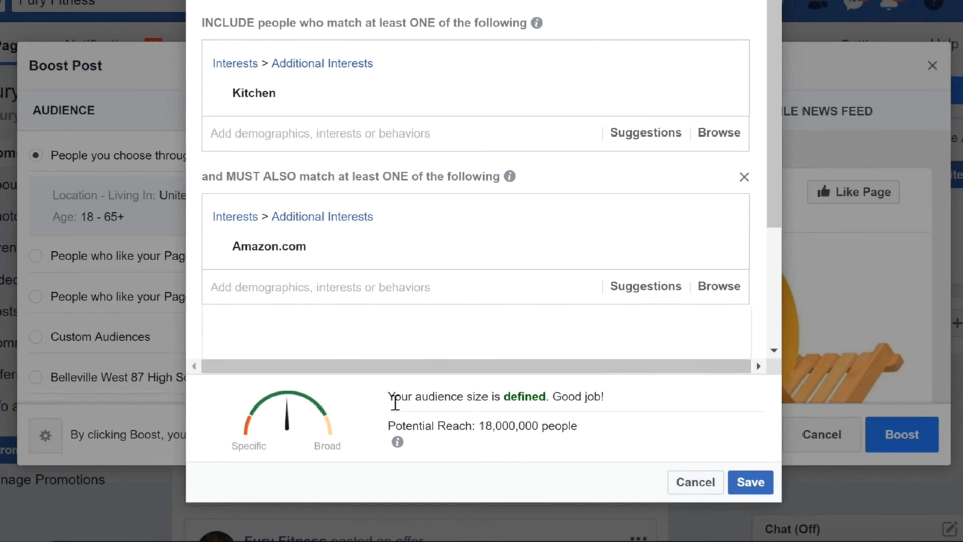
left_click_drag(772, 188, 777, 339)
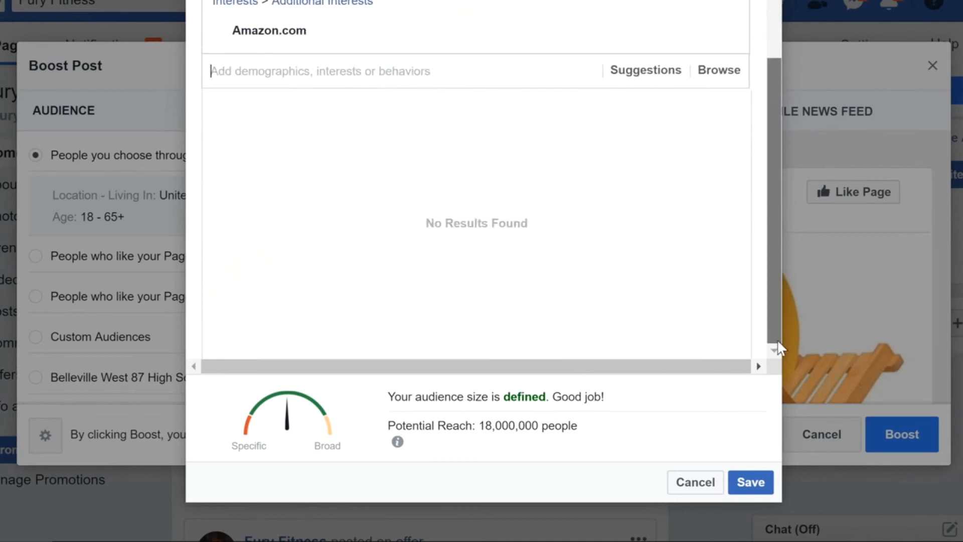
left_click(768, 433)
left_click(751, 481)
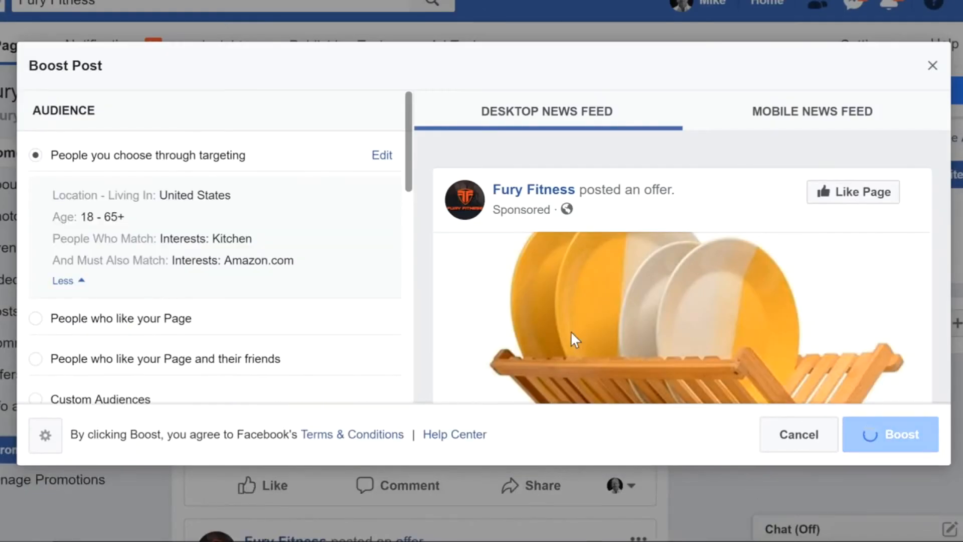
Set the boost's duration to 7 days and submit the boost
left_click_drag(409, 173, 406, 278)
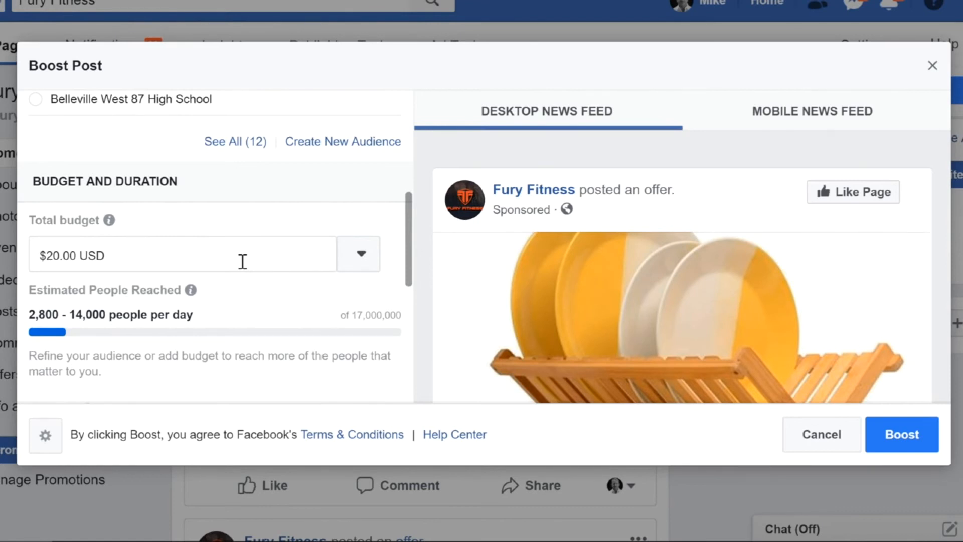
left_click_drag(408, 246, 400, 332)
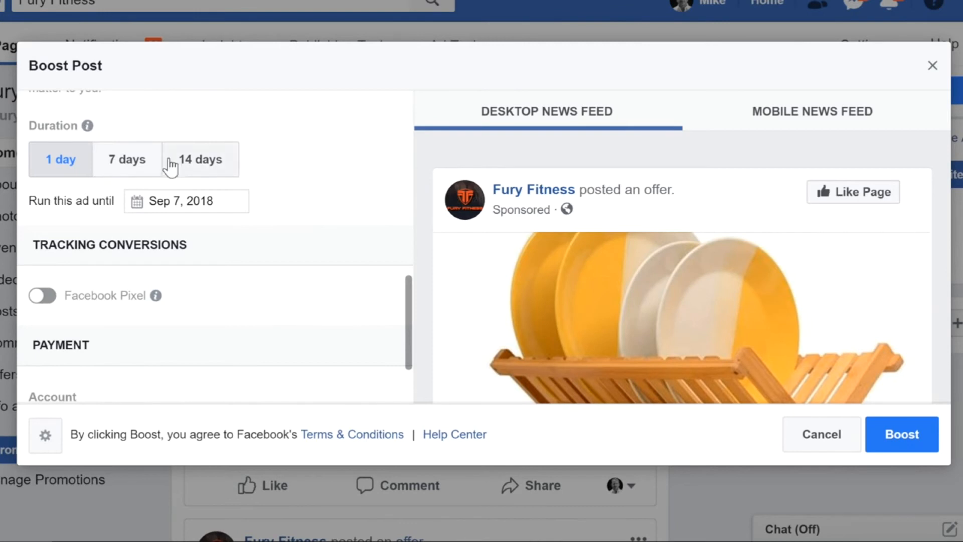
left_click(120, 167)
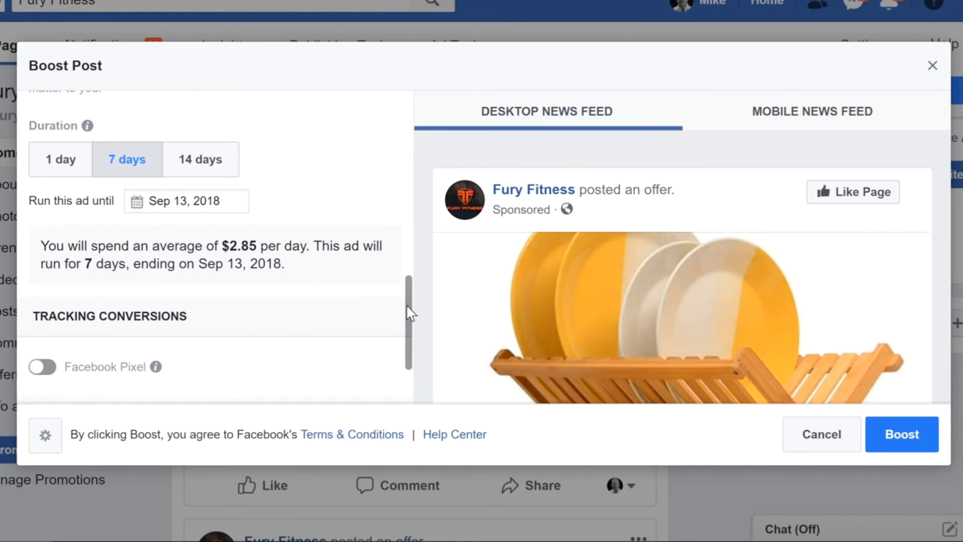
scroll(408, 301, "down", 1)
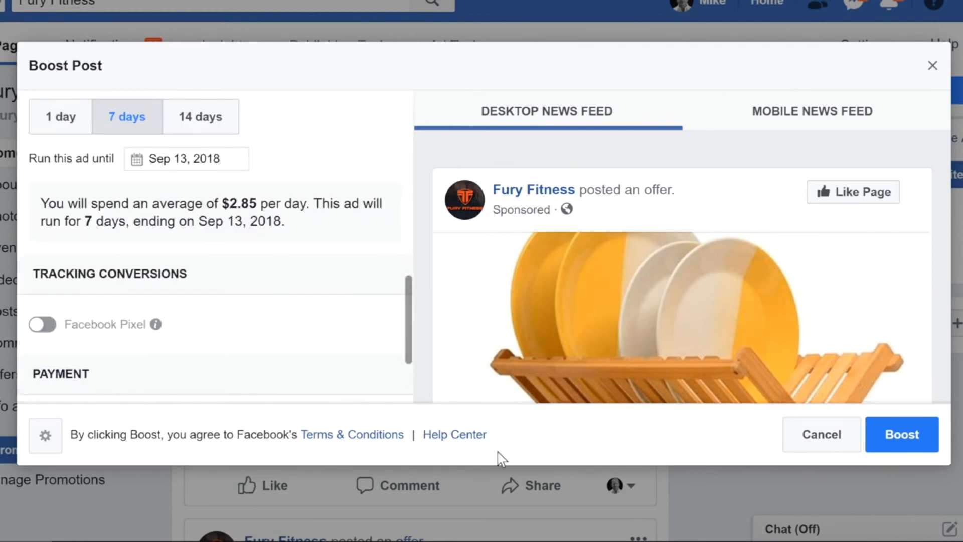
left_click(904, 440)
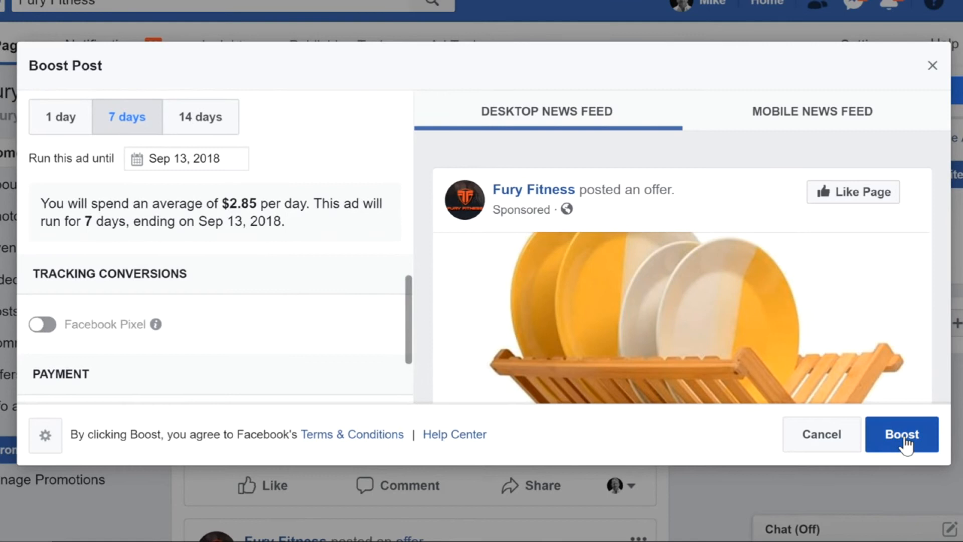